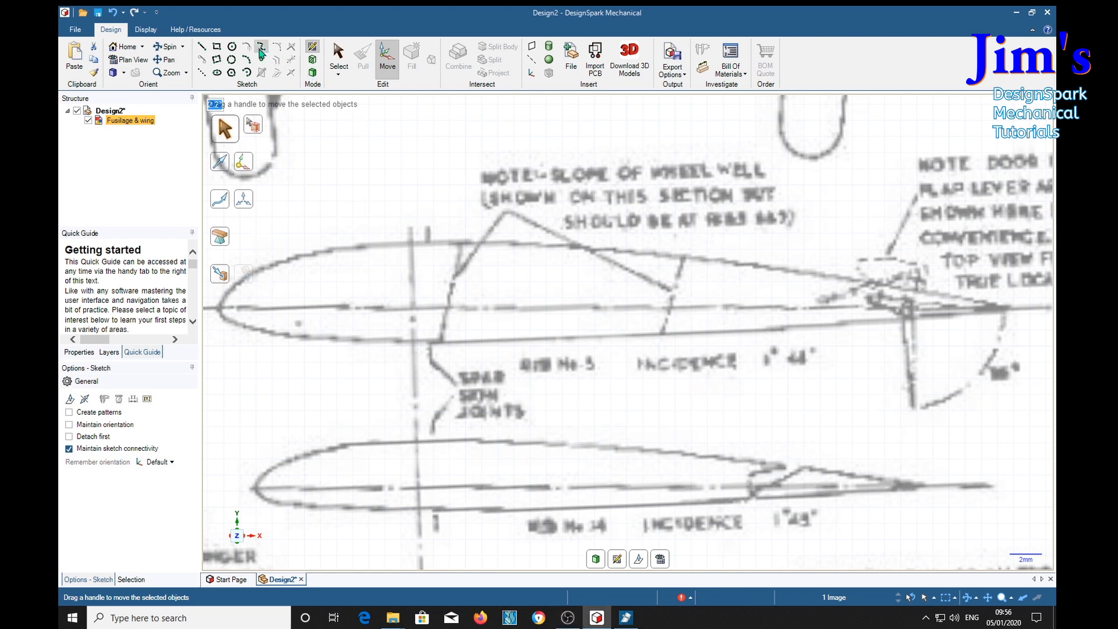
- Start a spline at the trailing edge of the upper rib section and trace its top surface toward the nose
left_click(261, 52)
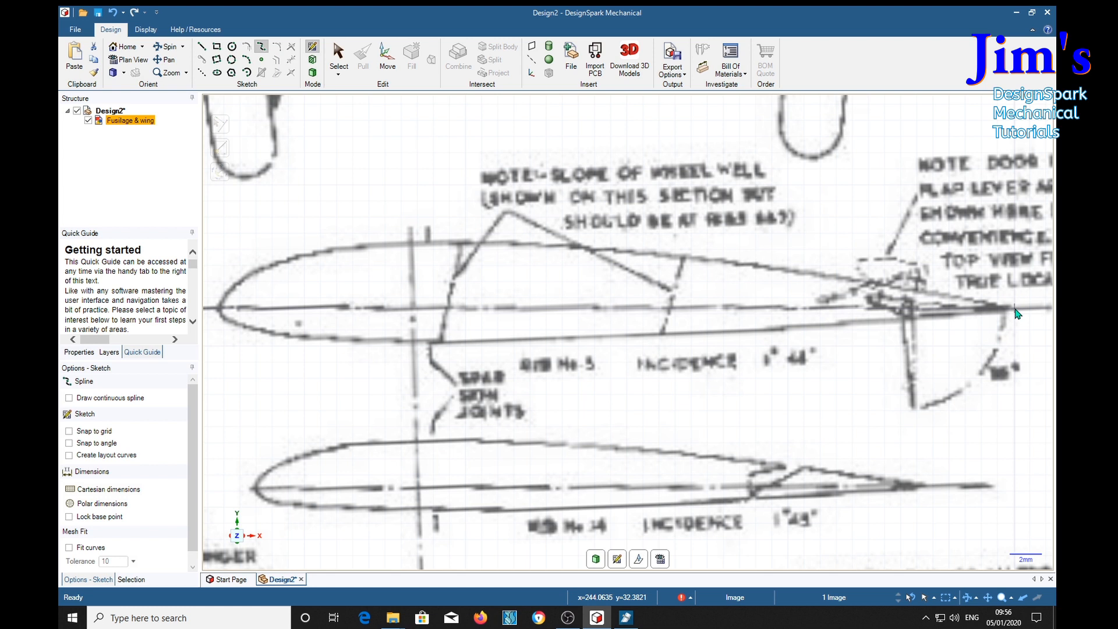
left_click(1015, 308)
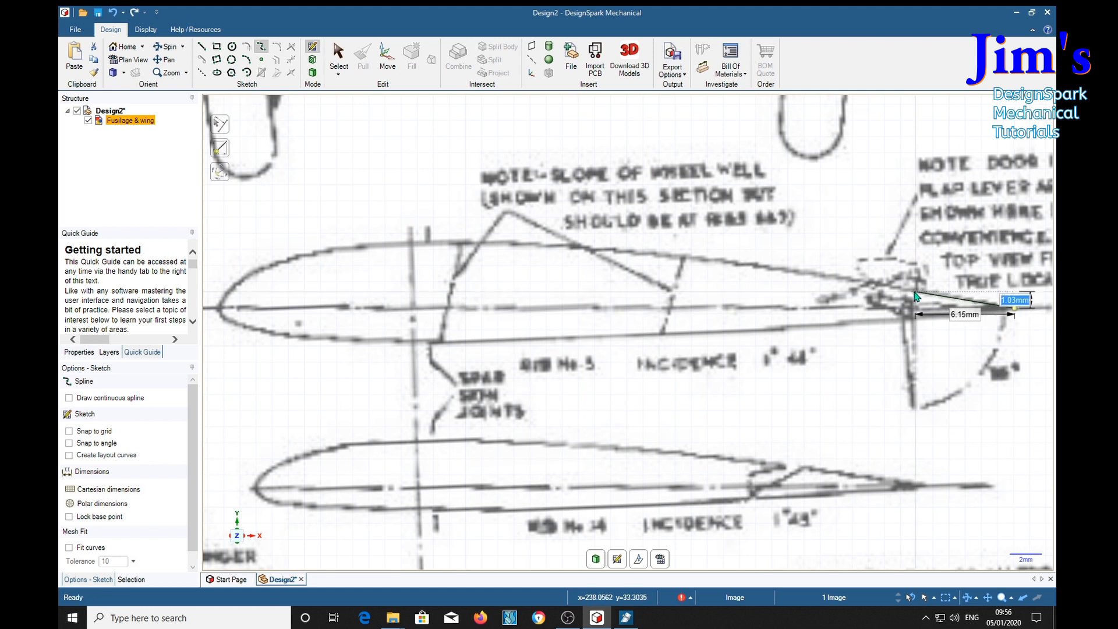
left_click(751, 266)
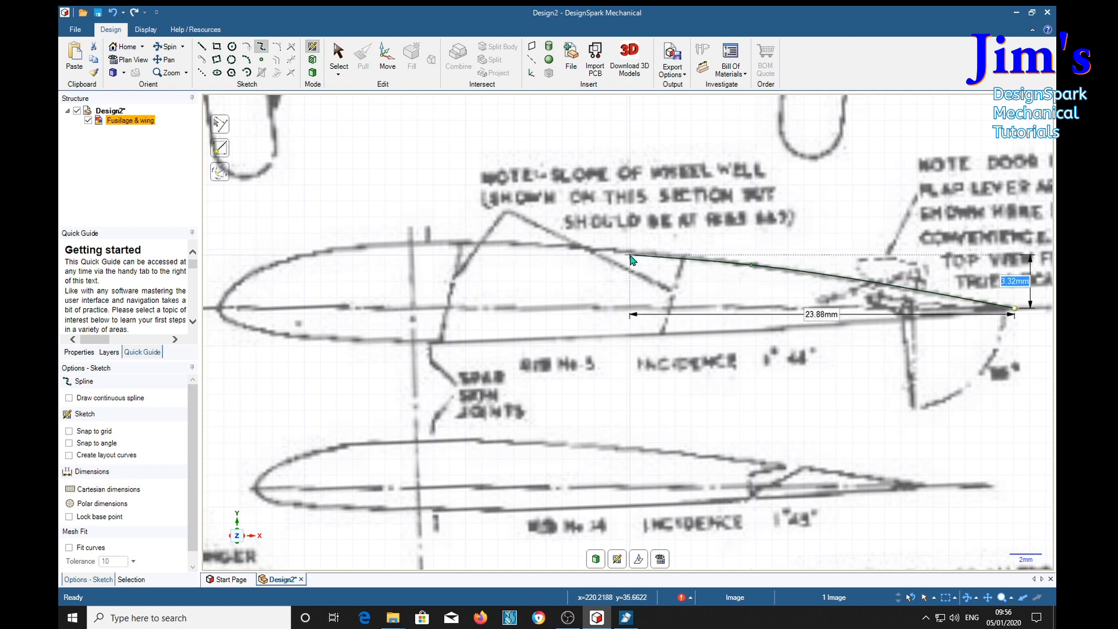
left_click(548, 245)
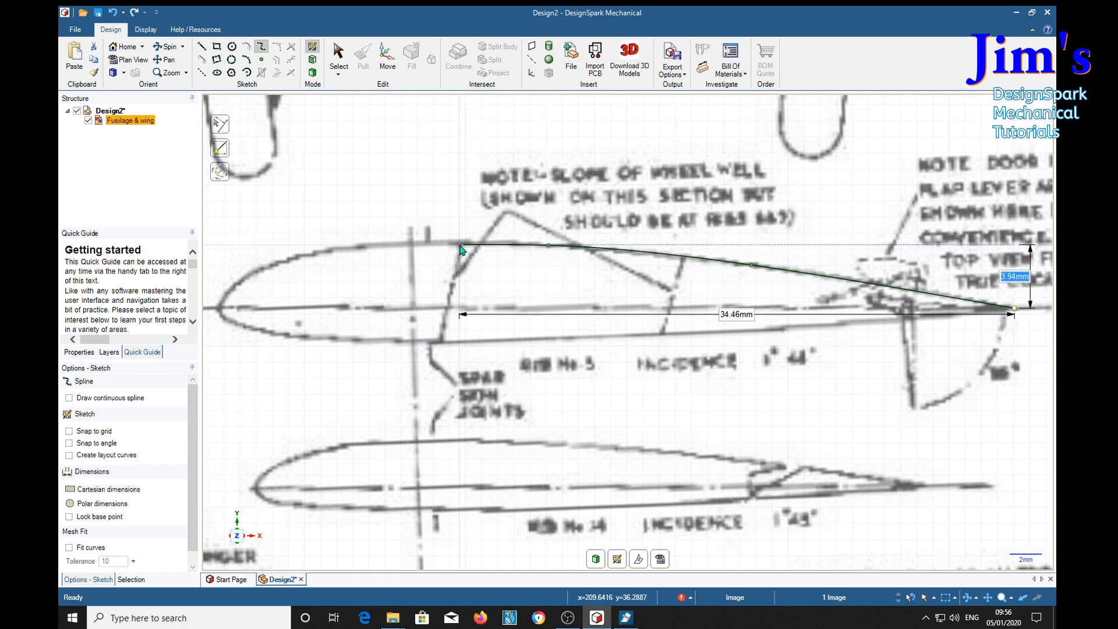
left_click(452, 245)
left_click(367, 247)
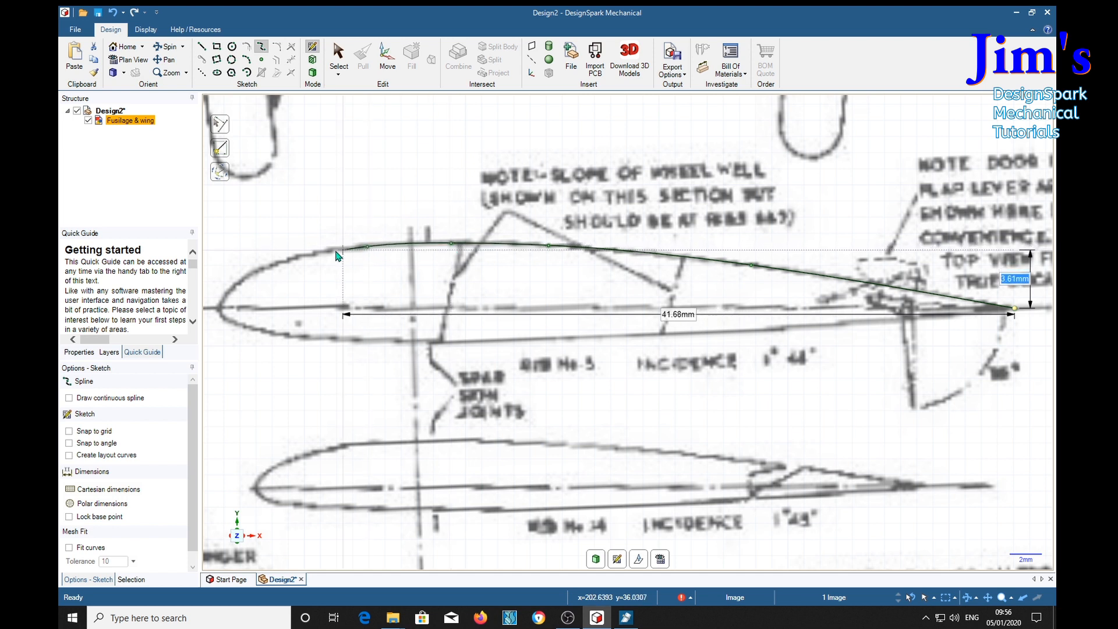
left_click(302, 256)
left_click(264, 270)
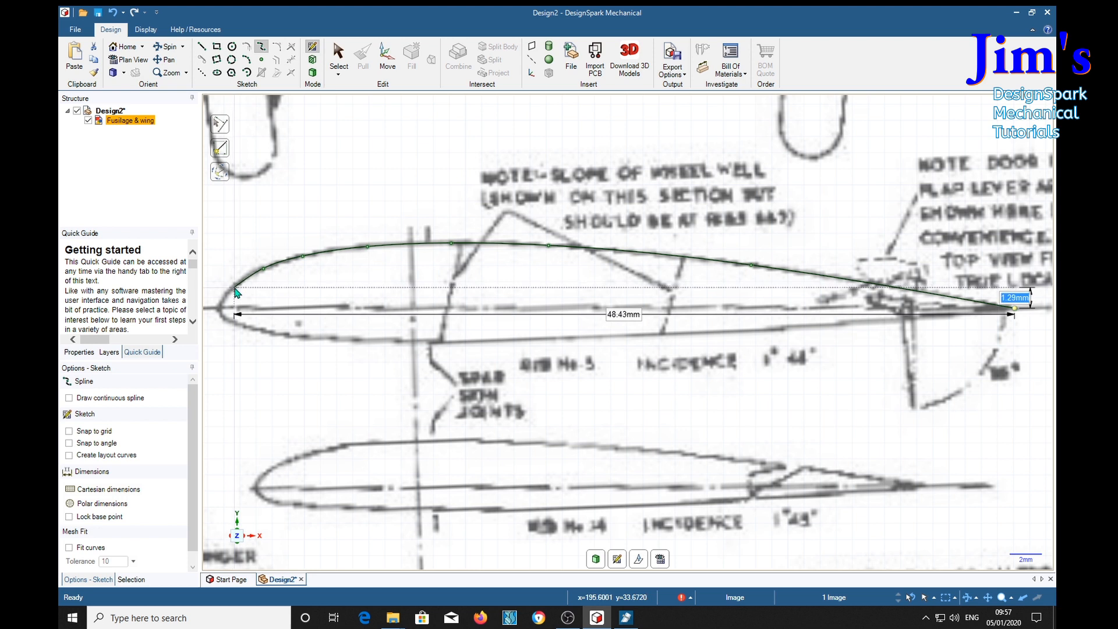
- Continue the spline around the rib's nose and along the front part of its underside, past the spar joint
scroll(233, 295, "up", 4)
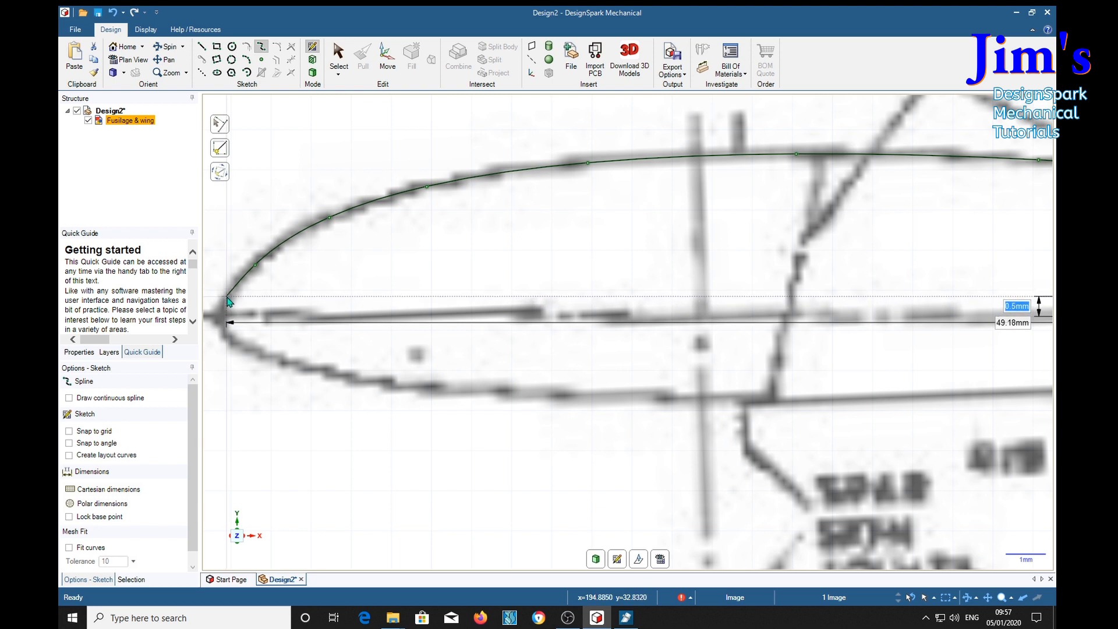
left_click(226, 297)
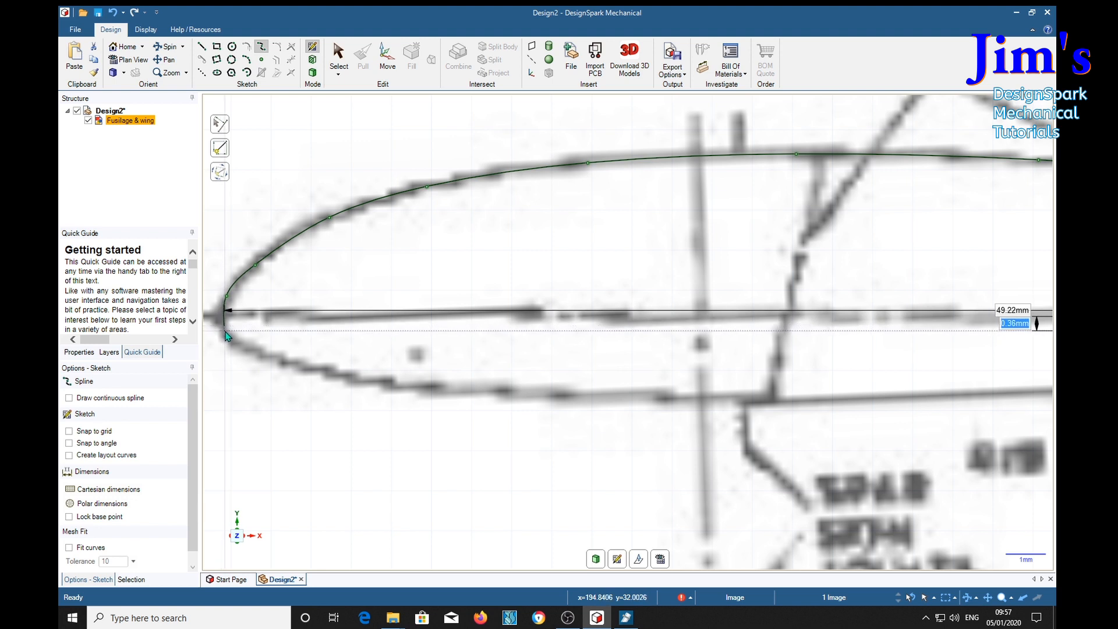
left_click(225, 332)
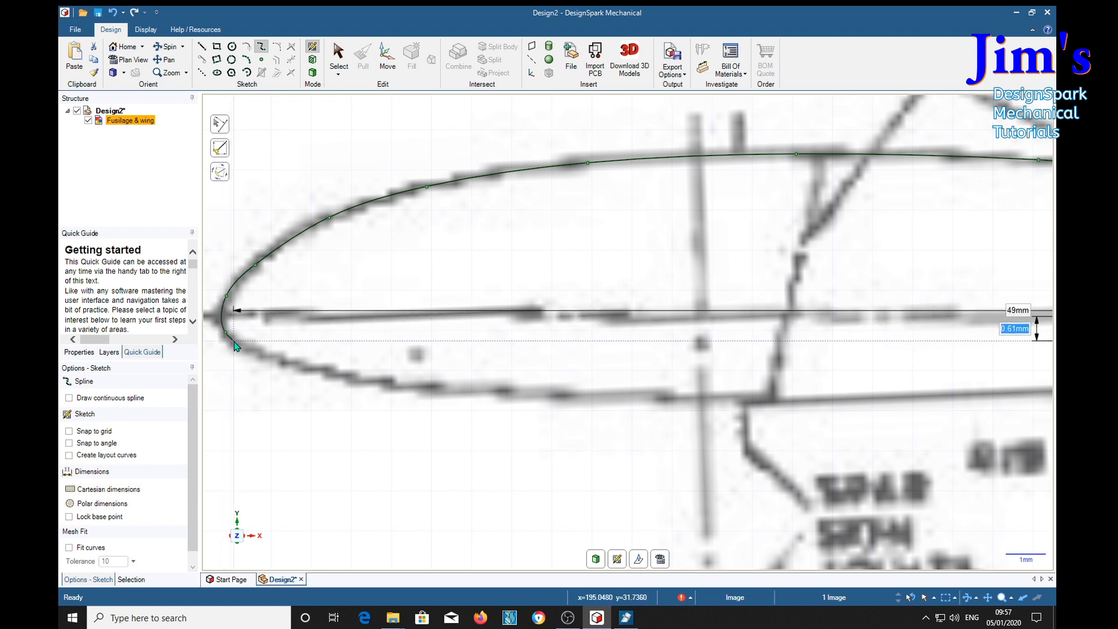
left_click(285, 364)
left_click(392, 386)
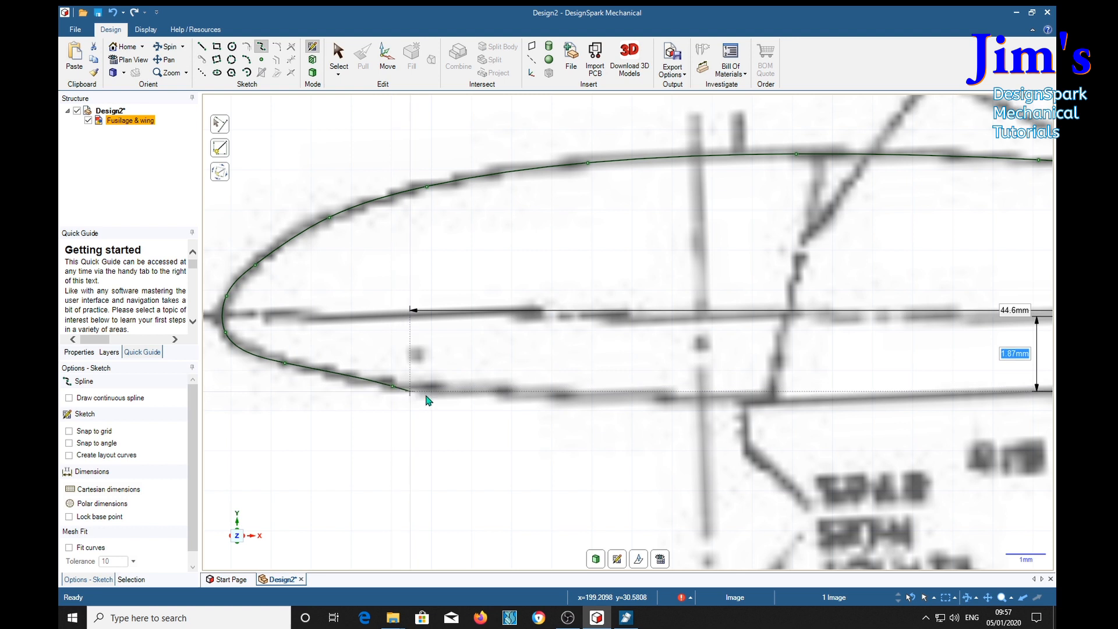
left_click(582, 397)
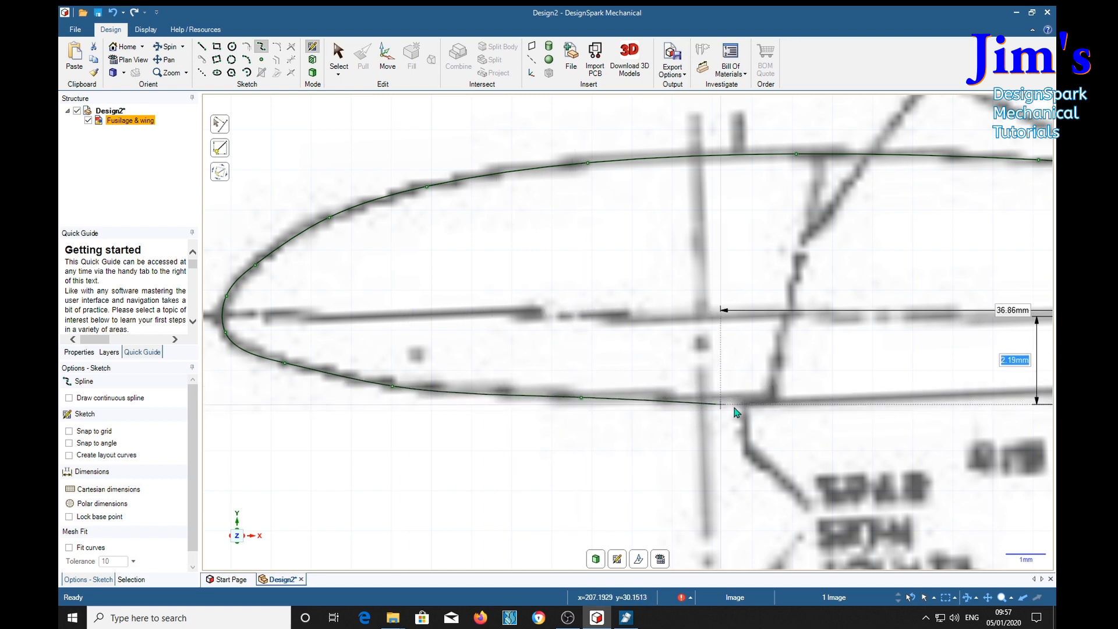
left_click(842, 400)
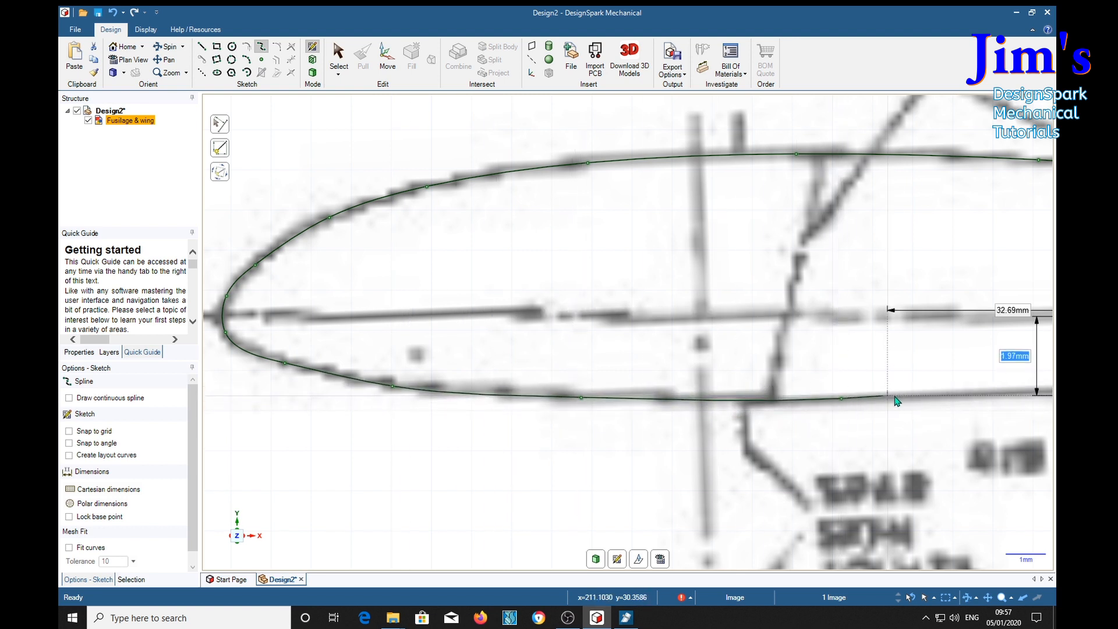
- Trace the rest of the rib's underside and finish the spline about 0.6 mm short of its starting point at the trailing edge
mouse_move(998, 394)
middle_mouse_down("shift")
mouse_move(686, 394)
mouse_move(319, 370)
middle_mouse_up("shift")
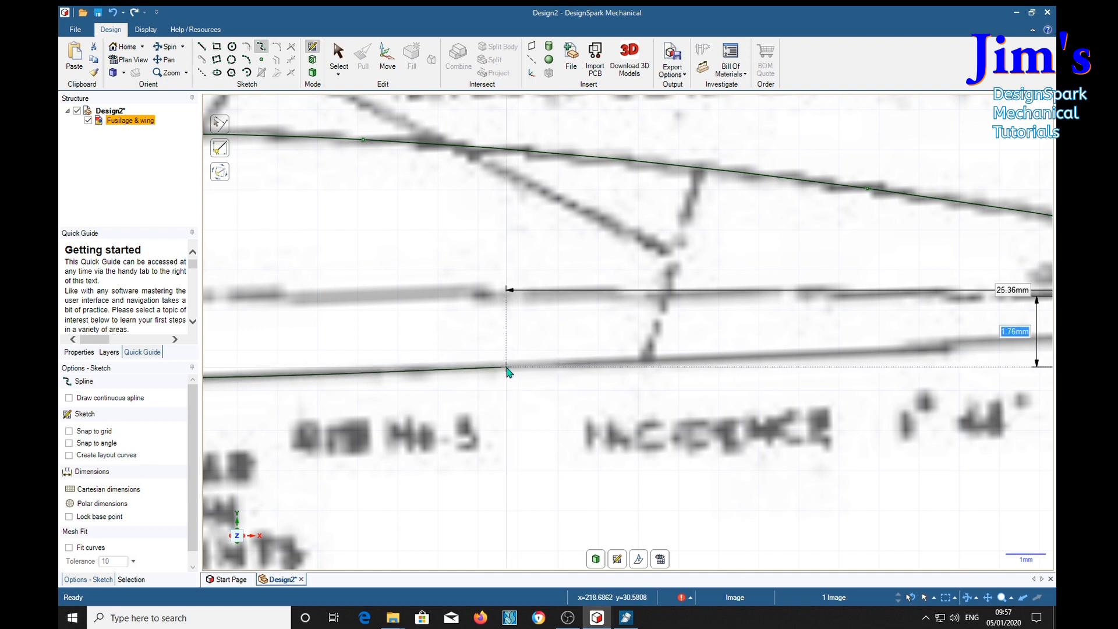
left_click(748, 359)
middle_click_drag(957, 350, 497, 354, "shift")
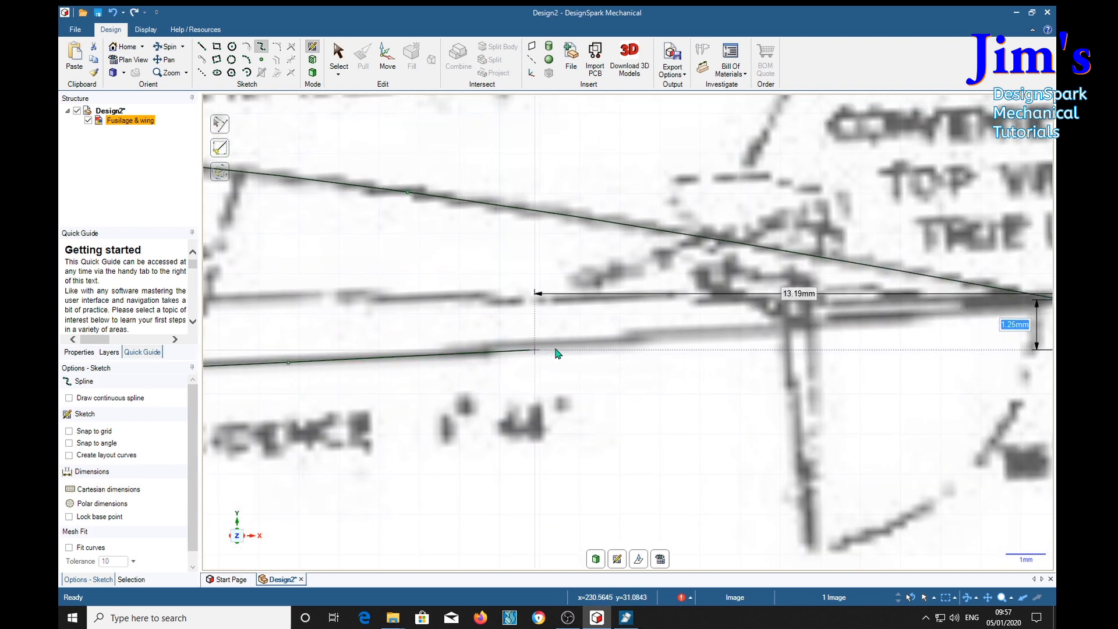
left_click(727, 337)
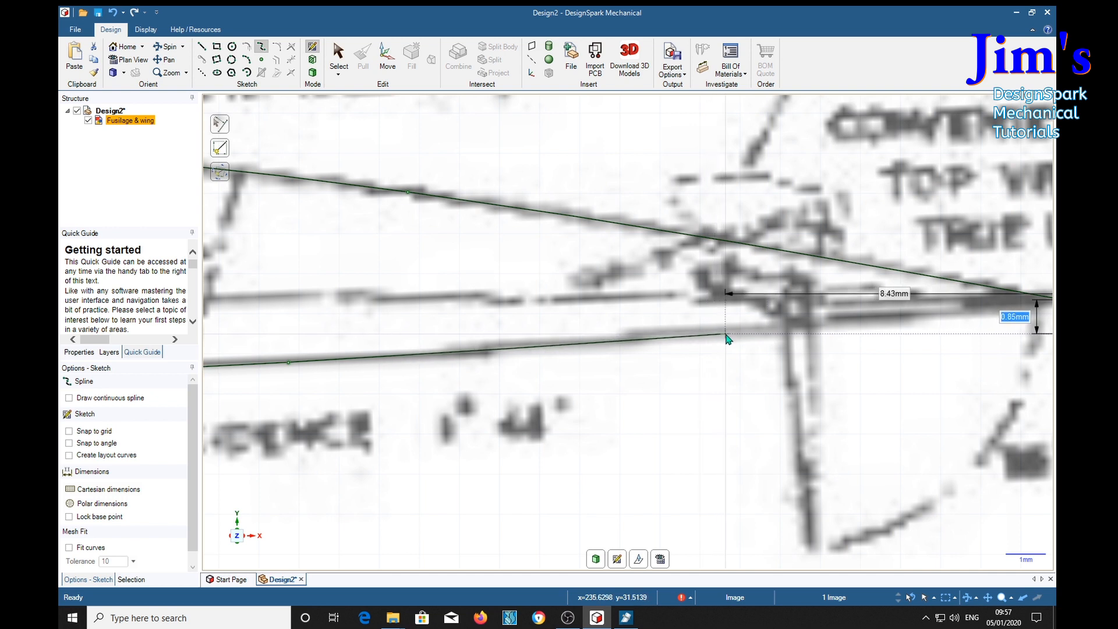
middle_click_drag(797, 333, 572, 354, "shift")
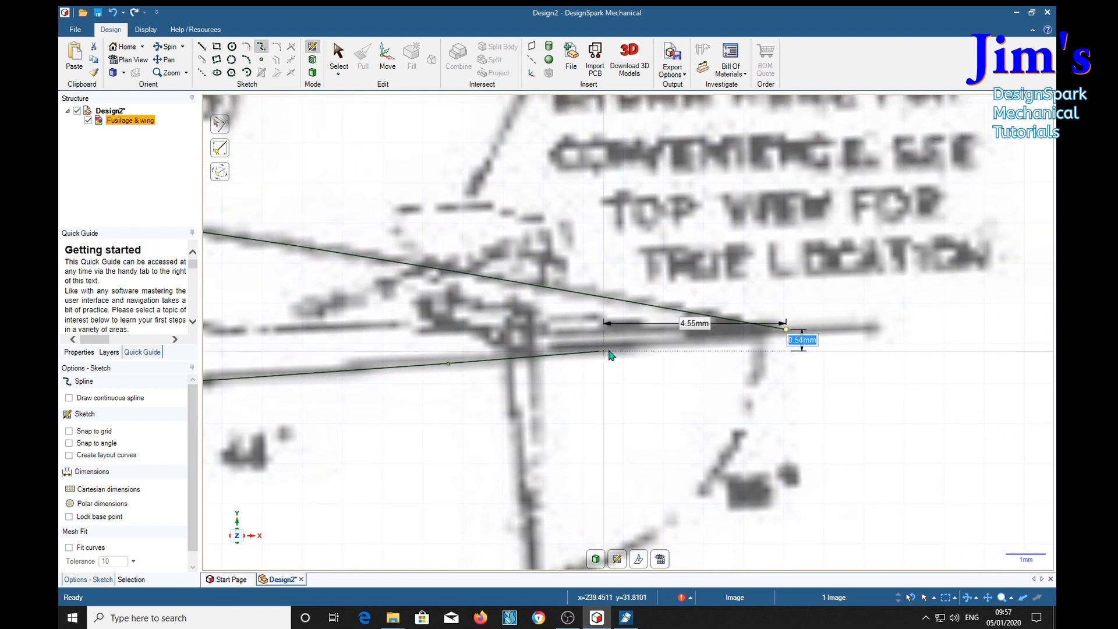
left_click(786, 337)
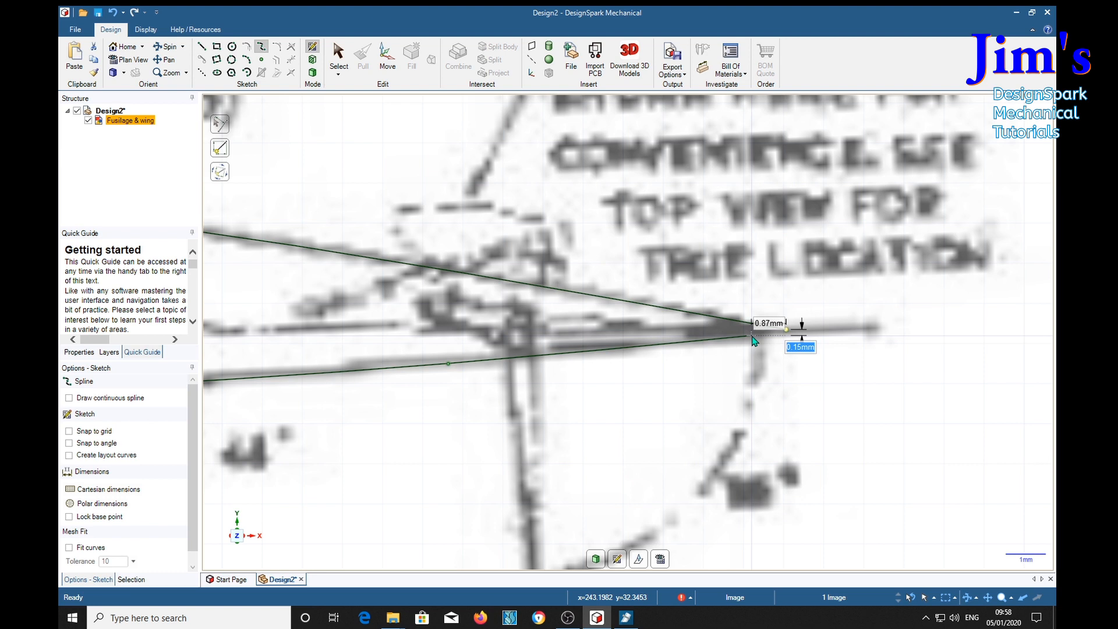
scroll(752, 341, "up", 3)
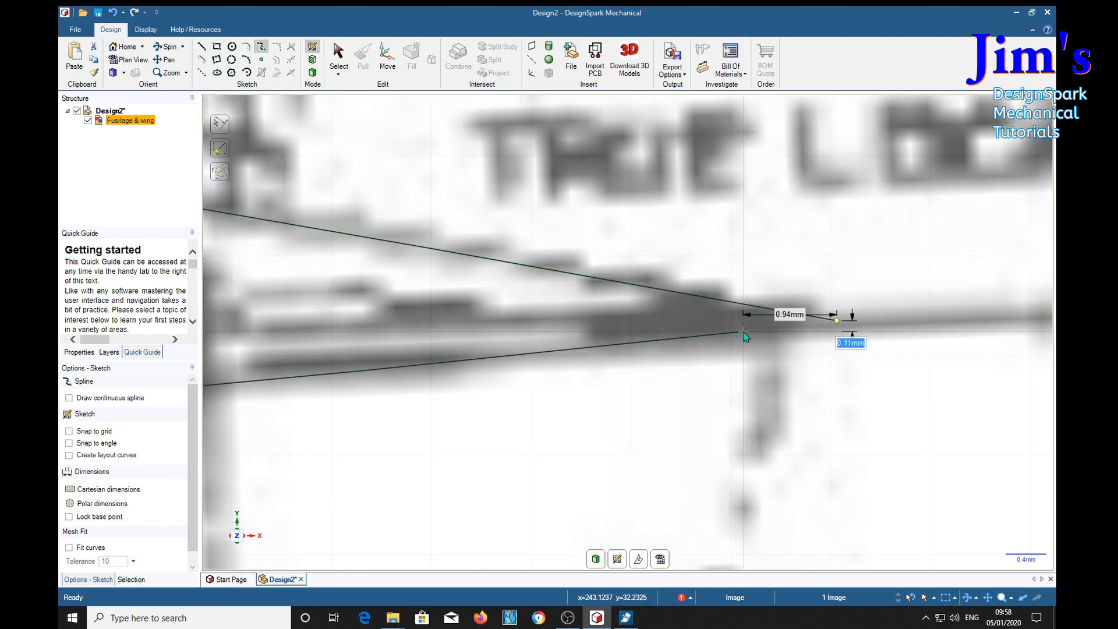
type("07")
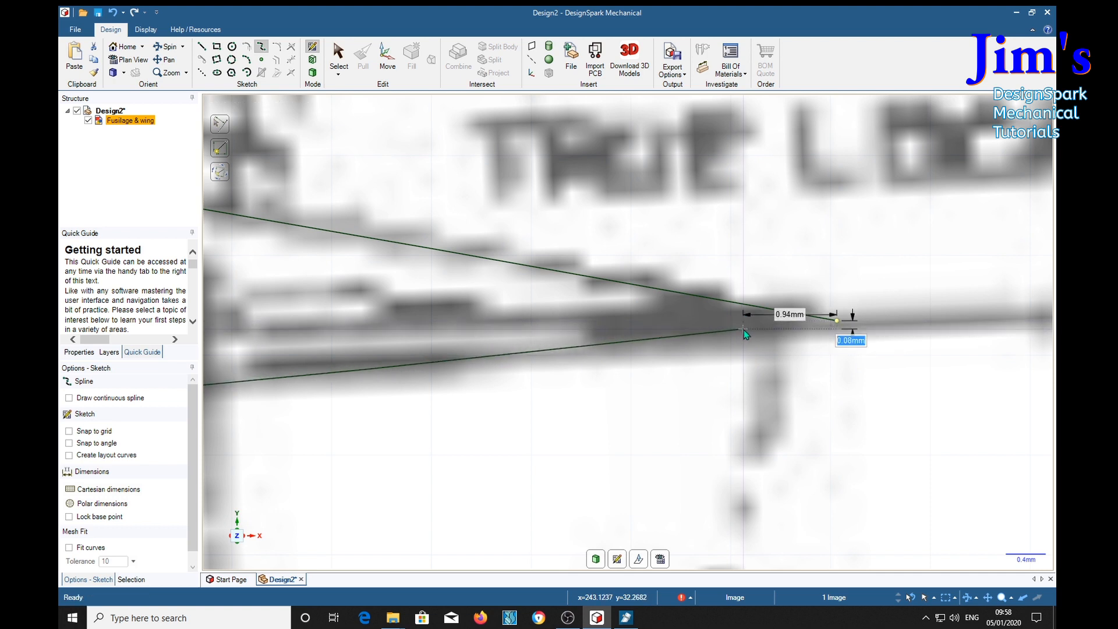
left_click(777, 328)
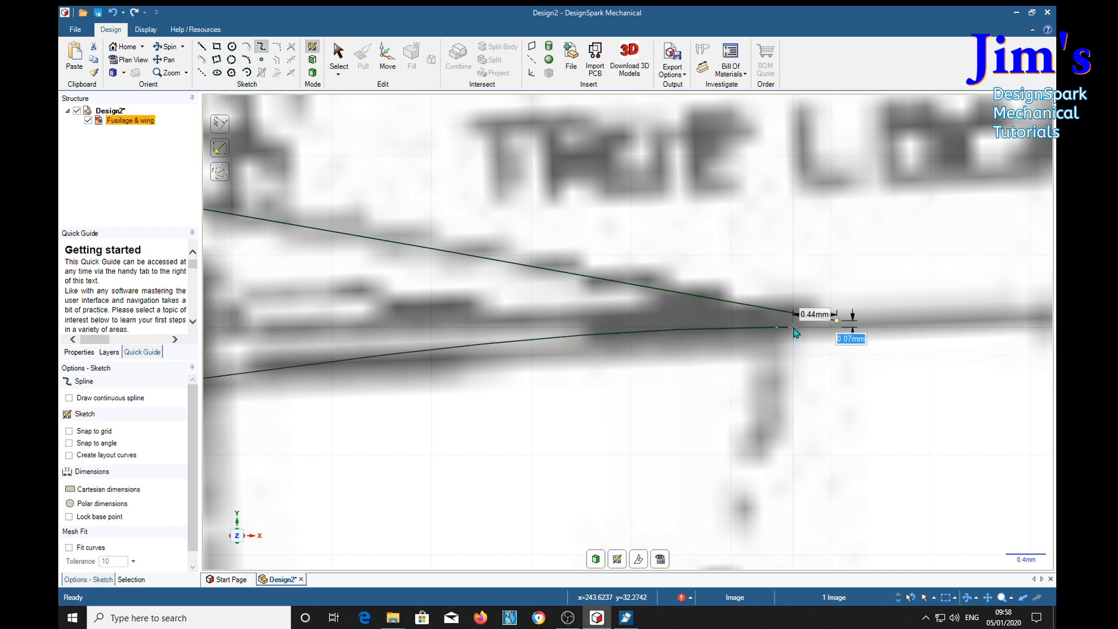
key("Escape")
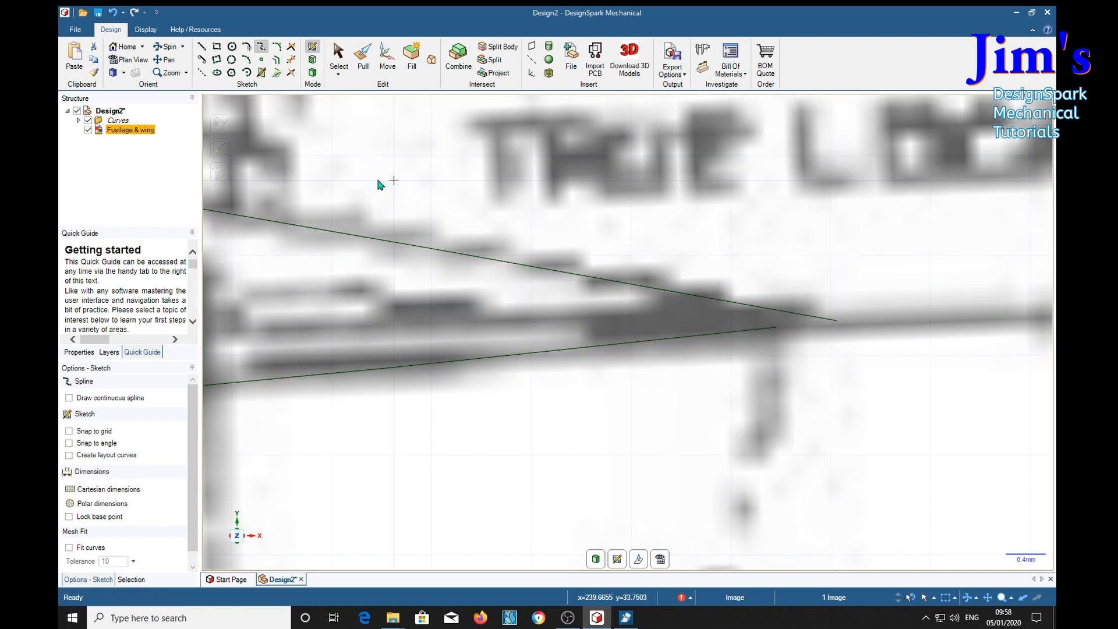
- Close the gap at the trailing edge with a straight line about 0.61 mm long between the spline's two ends
left_click(201, 47)
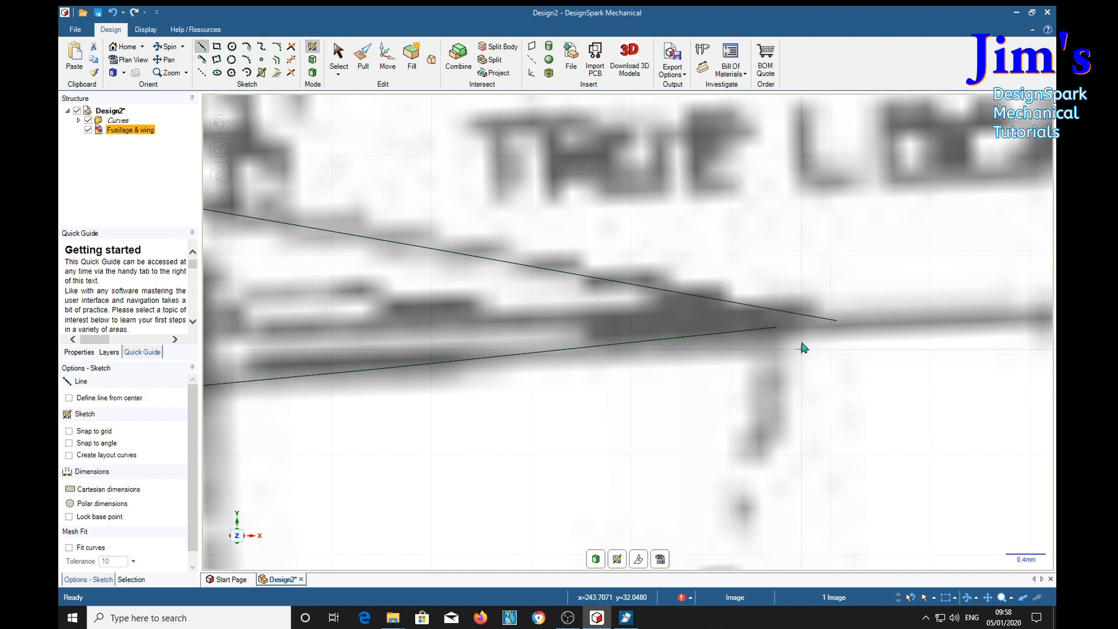
left_click(777, 327)
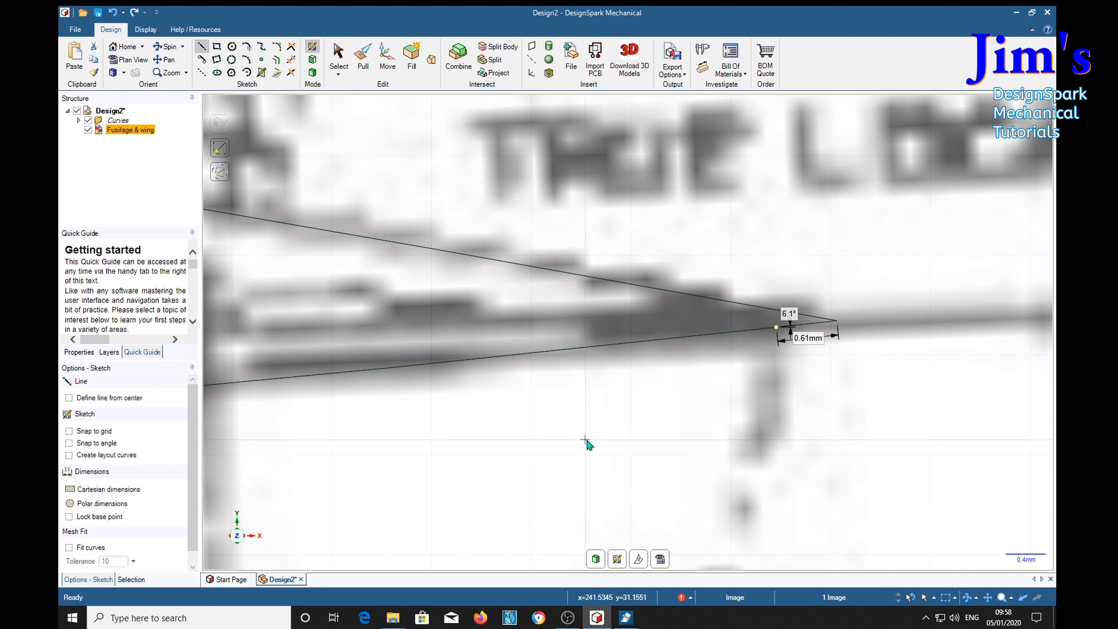
- Hide the "Fusilage & wing" reference image so only the traced airfoil outline is displayed
scroll(560, 431, "down", 3)
scroll(559, 427, "down", 2)
scroll(489, 473, "down", 1)
mouse_move(504, 478)
middle_mouse_down("shift")
mouse_move(619, 445)
mouse_move(735, 390)
middle_mouse_up("shift")
scroll(684, 456, "down", 4)
mouse_move(641, 402)
middle_mouse_down("shift")
mouse_move(717, 424)
mouse_move(804, 375)
middle_mouse_up("shift")
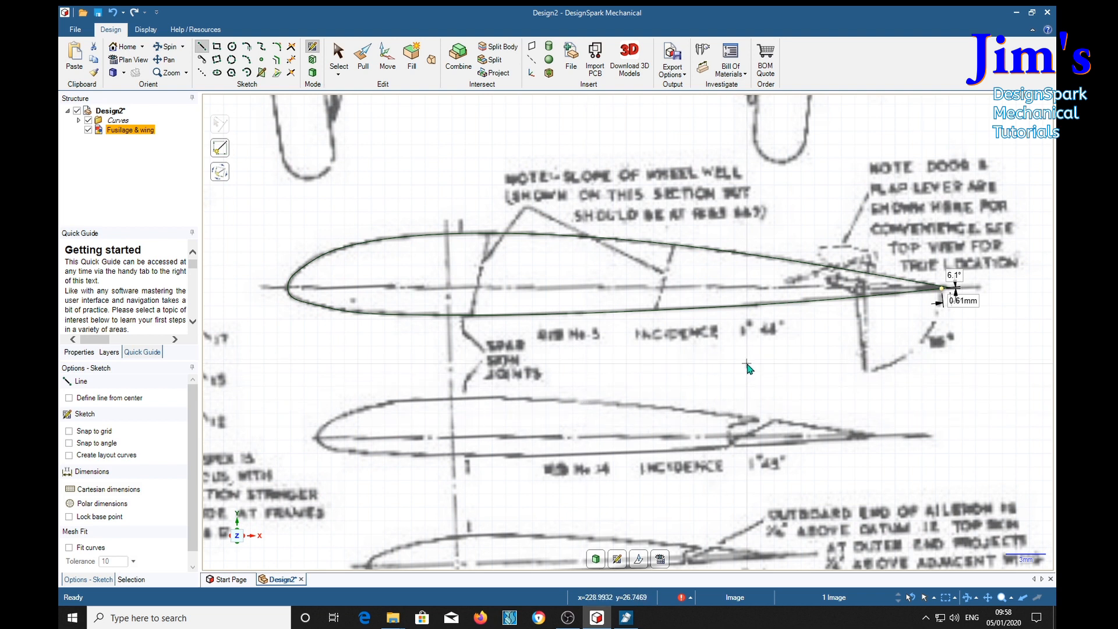
middle_click_drag(748, 366, 723, 377, "shift")
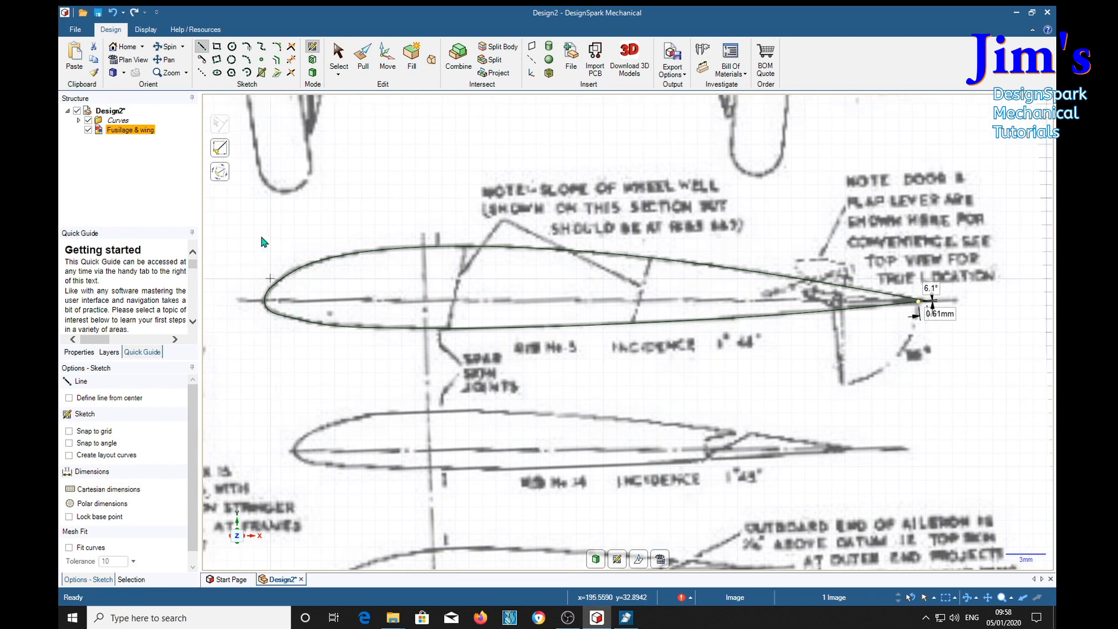
left_click(88, 130)
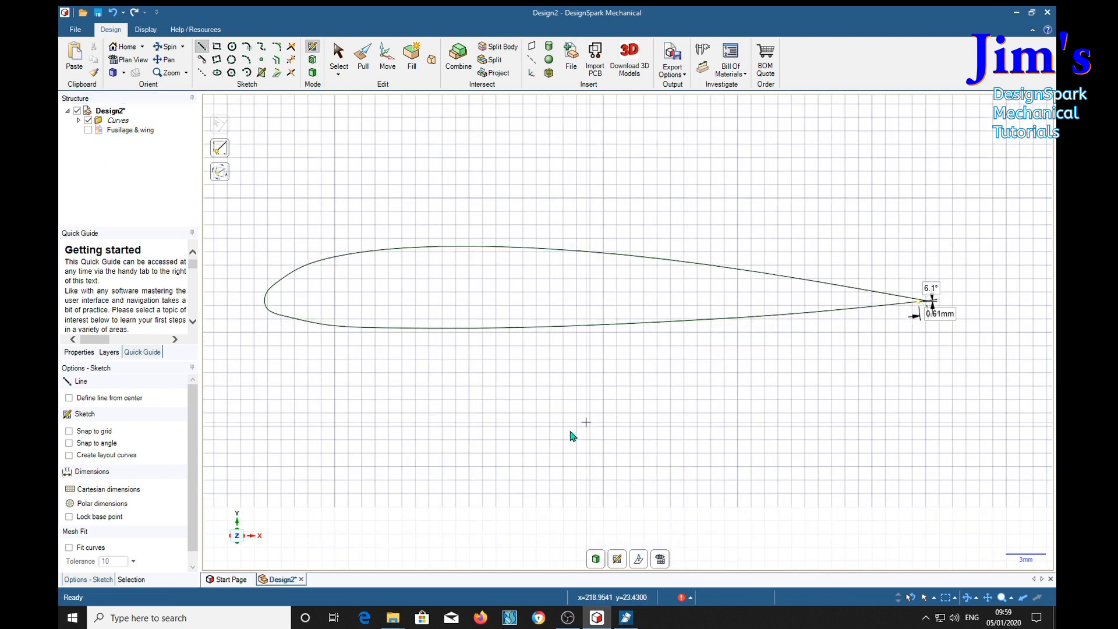
- Dimension the airfoil's overall length from nose to trailing edge, placing the dimension above the profile
scroll(446, 421, "down", 1)
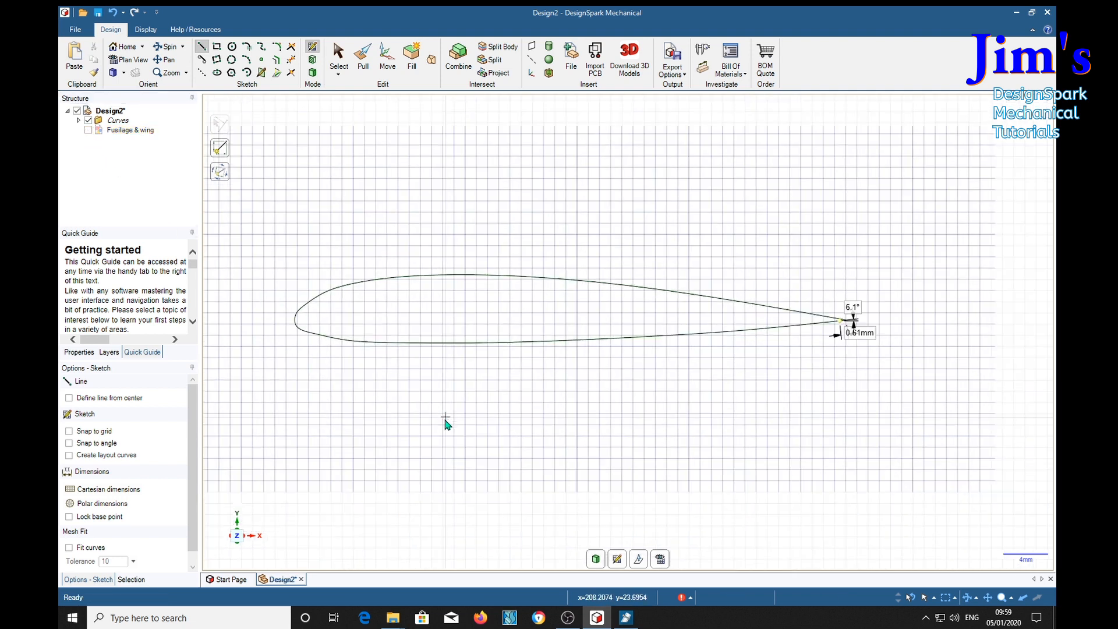
middle_click_drag(406, 413, 492, 411, "shift")
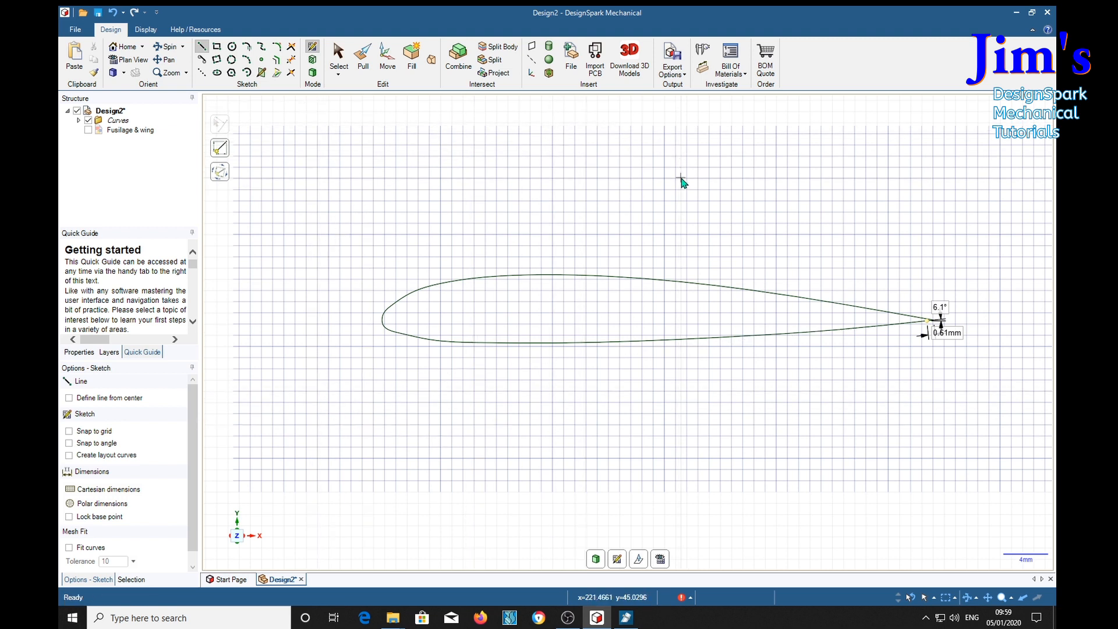
left_click(704, 69)
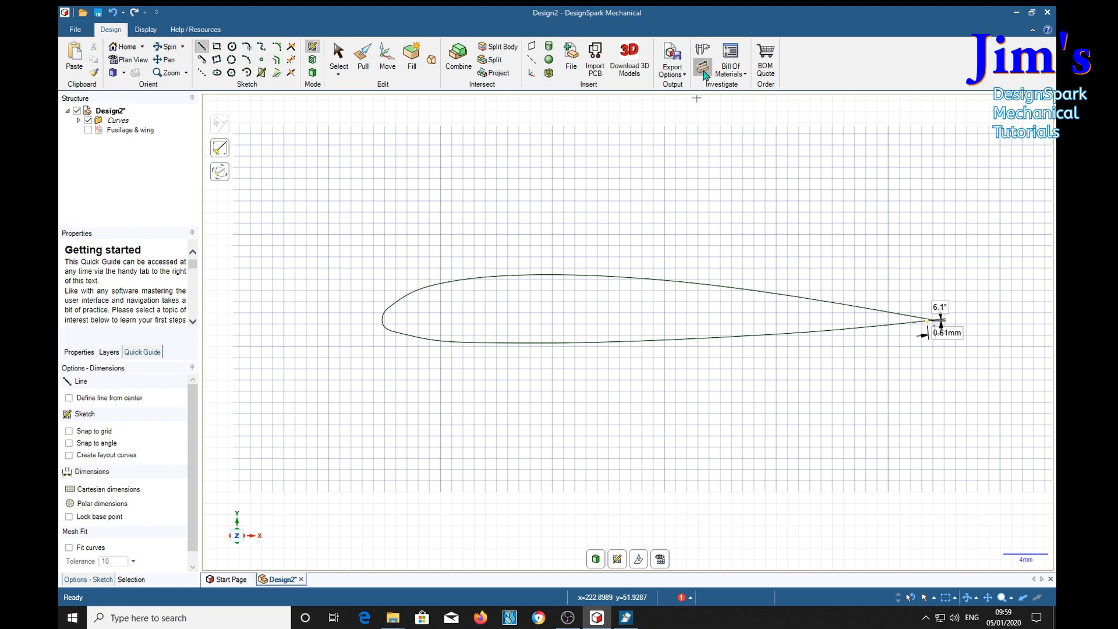
left_click(382, 320)
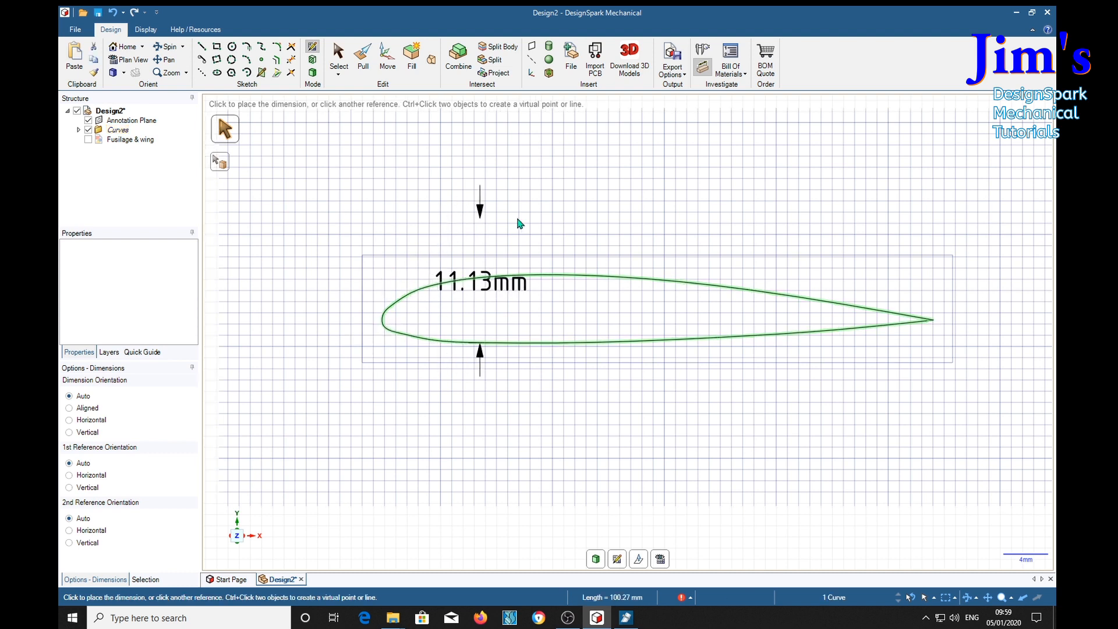
left_click(936, 324)
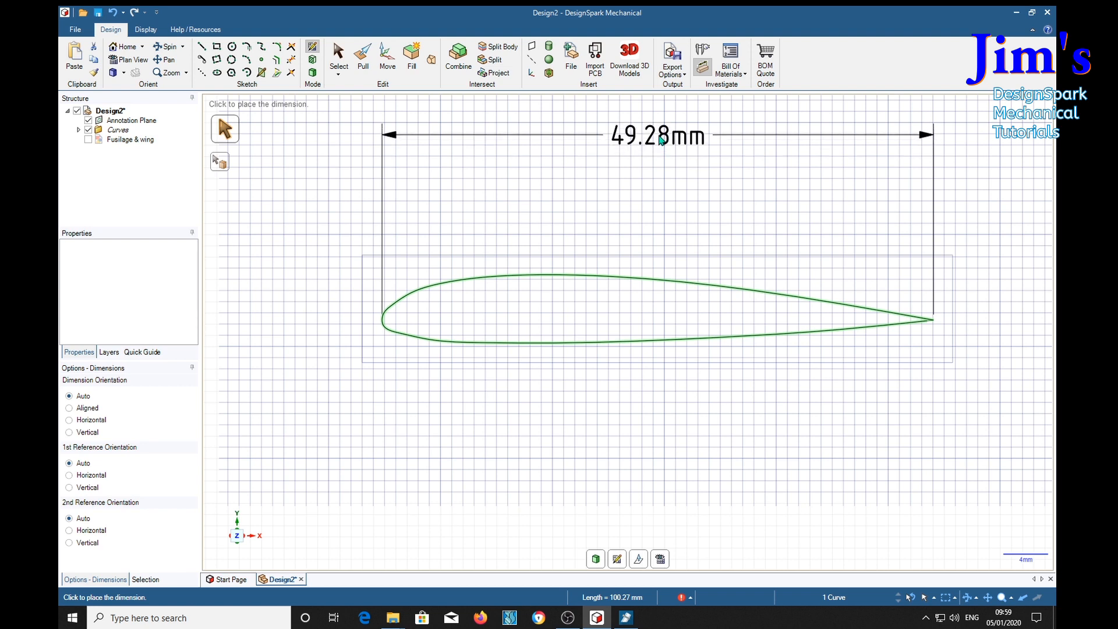
left_click(662, 140)
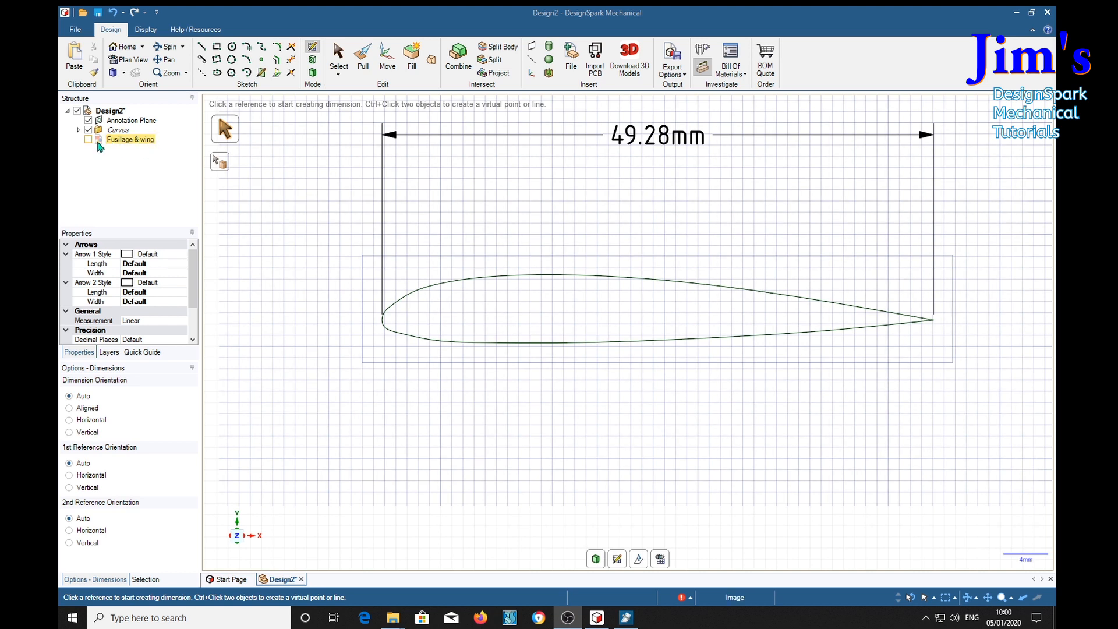
- Delete the hidden "Fusilage & wing" reference image from the design structure
right_click(122, 145)
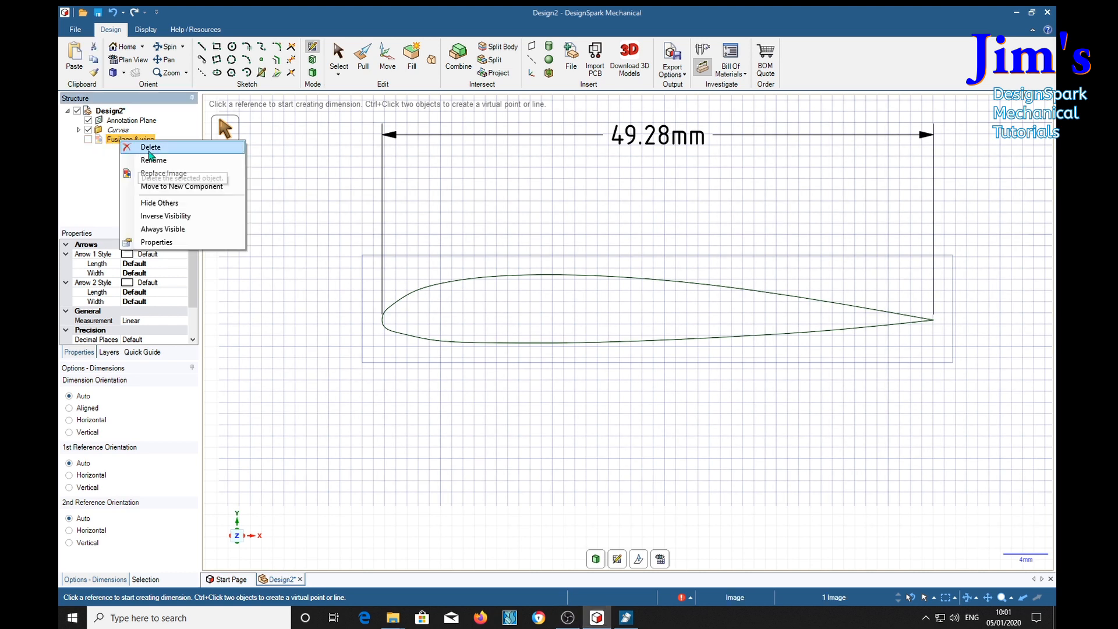
left_click(129, 148)
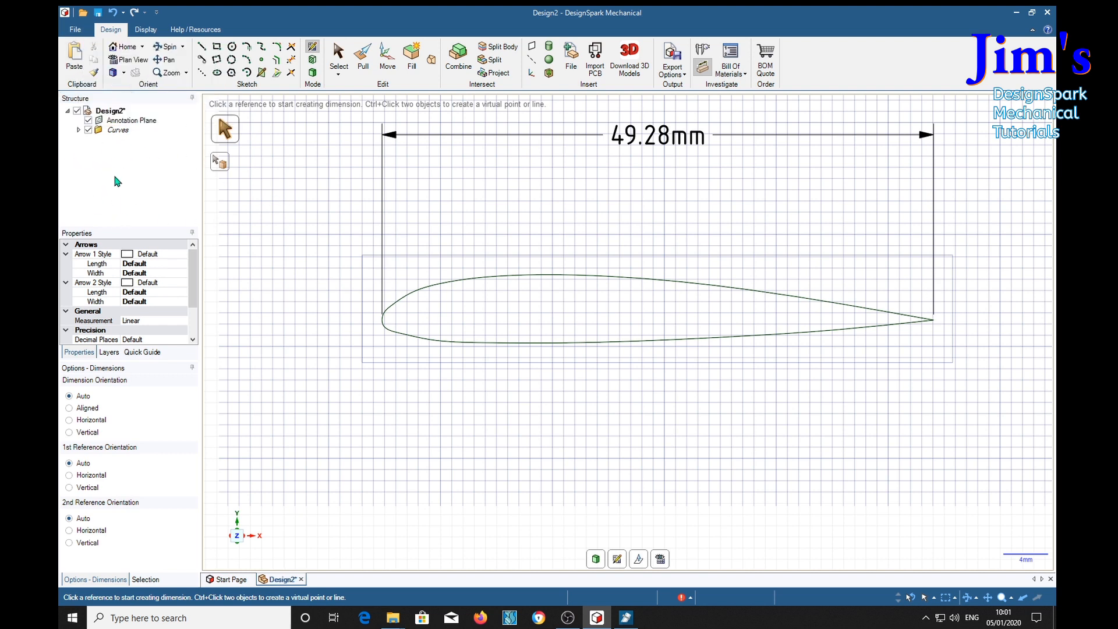
- Rename the root design component as "Wing section" and save the design
right_click(111, 113)
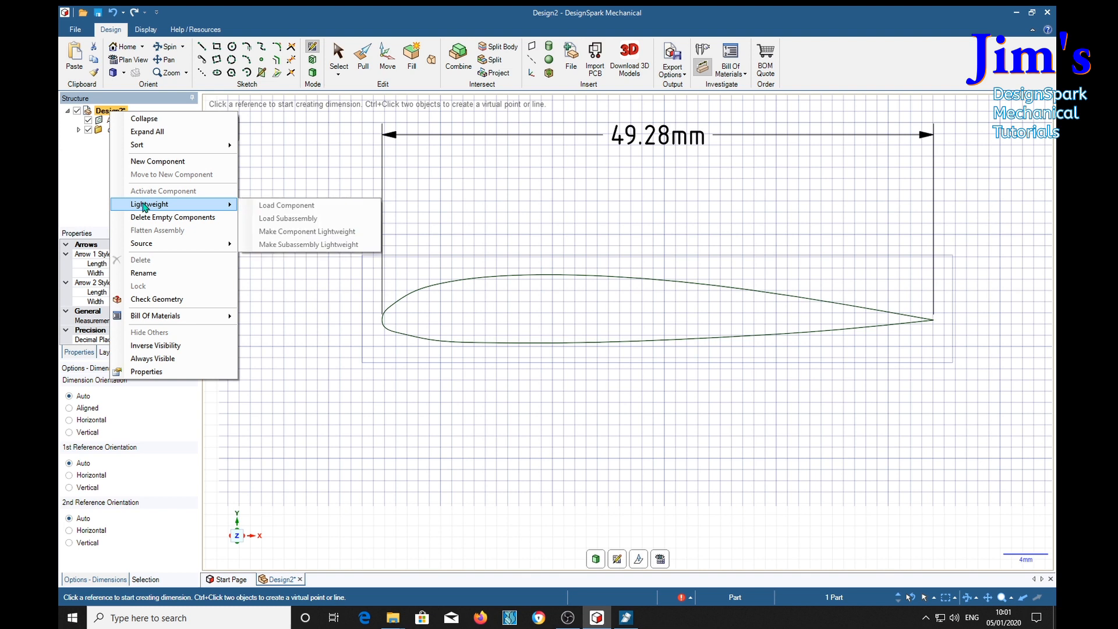
left_click(144, 272)
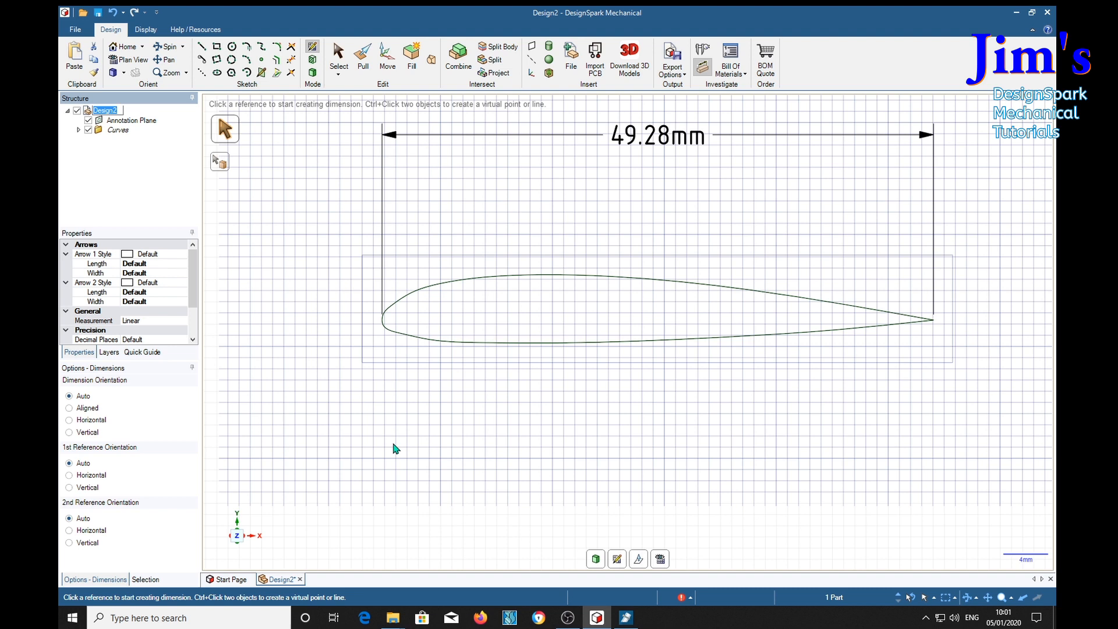
type("Wing section")
key("Return")
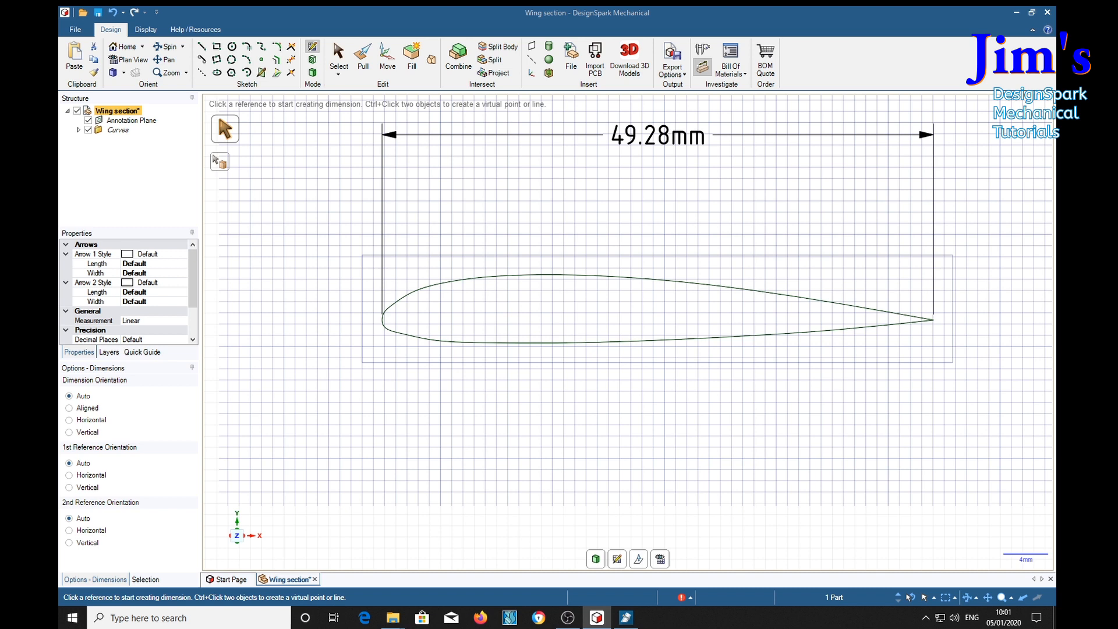
key("ctrl+s")
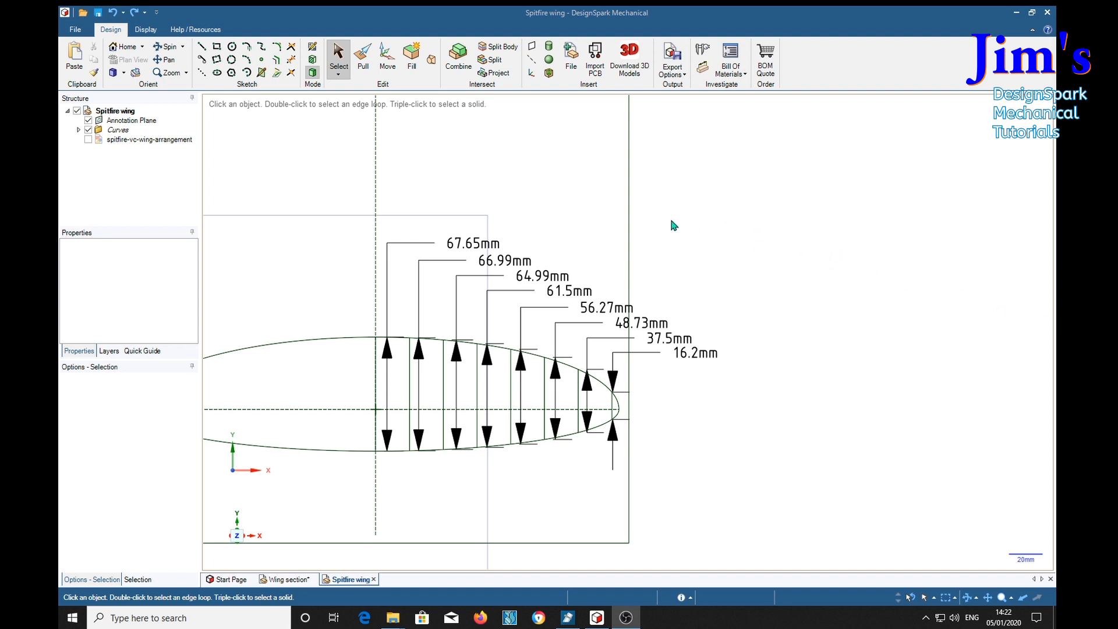
- Insert Wing section.rsdoc into the Spitfire wing design and move it about 99 mm along X and 134 mm along Y, clear of the wing outline
left_click(571, 58)
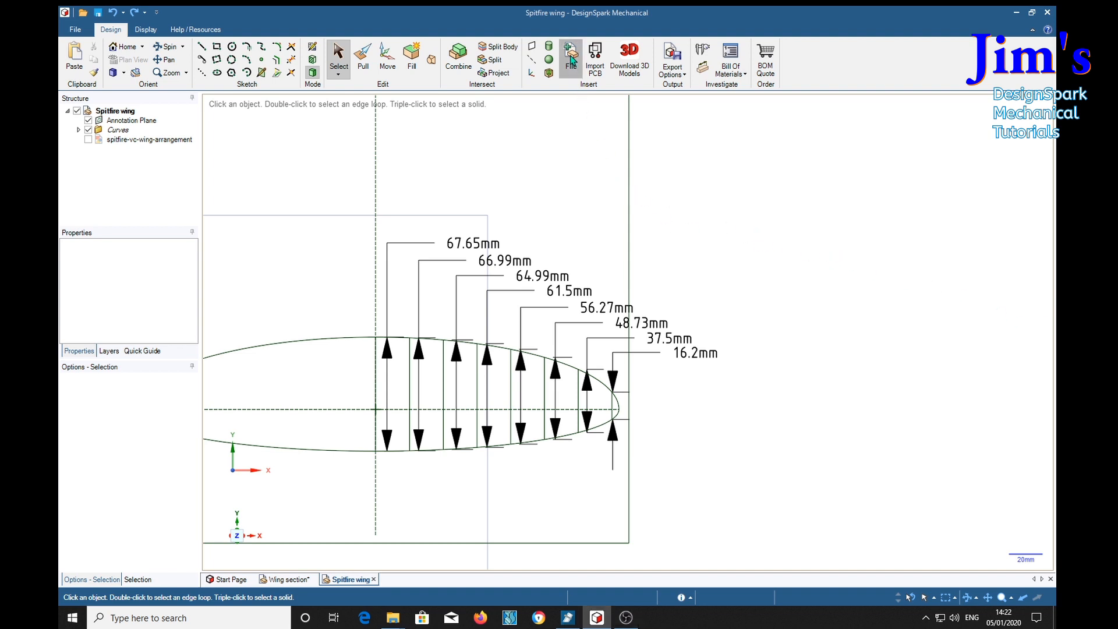
left_click(620, 223)
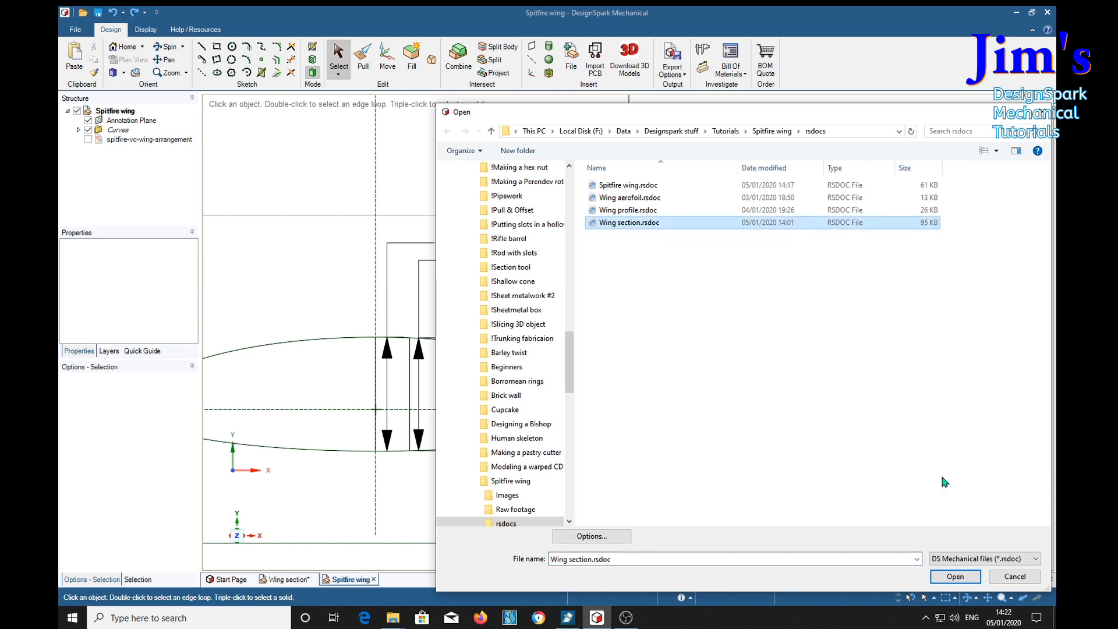
left_click(939, 581)
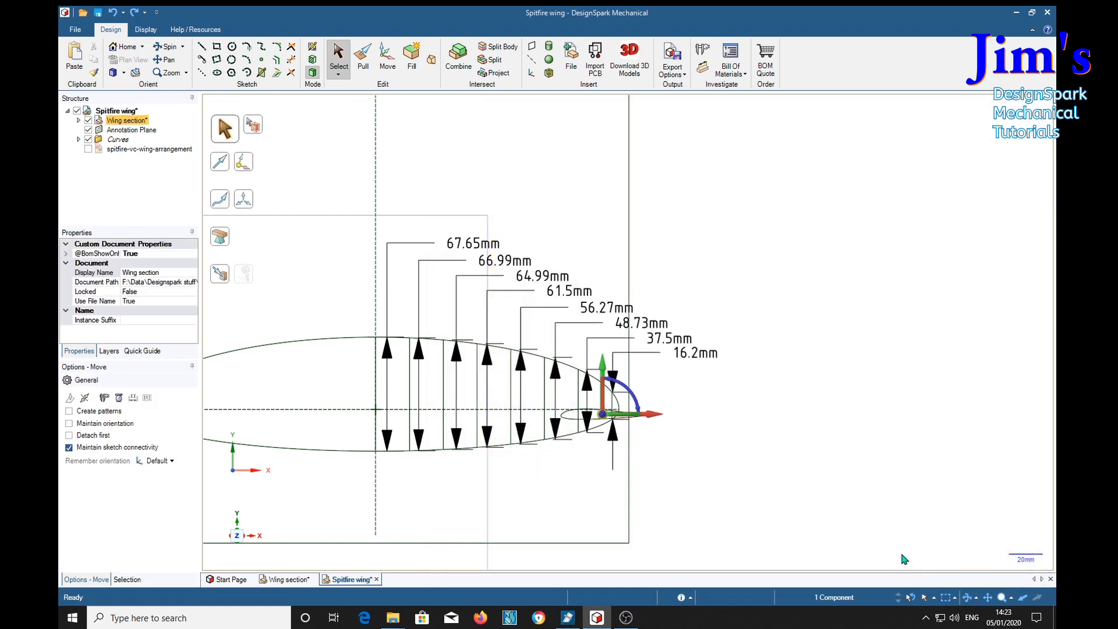
left_click_drag(651, 416, 818, 414)
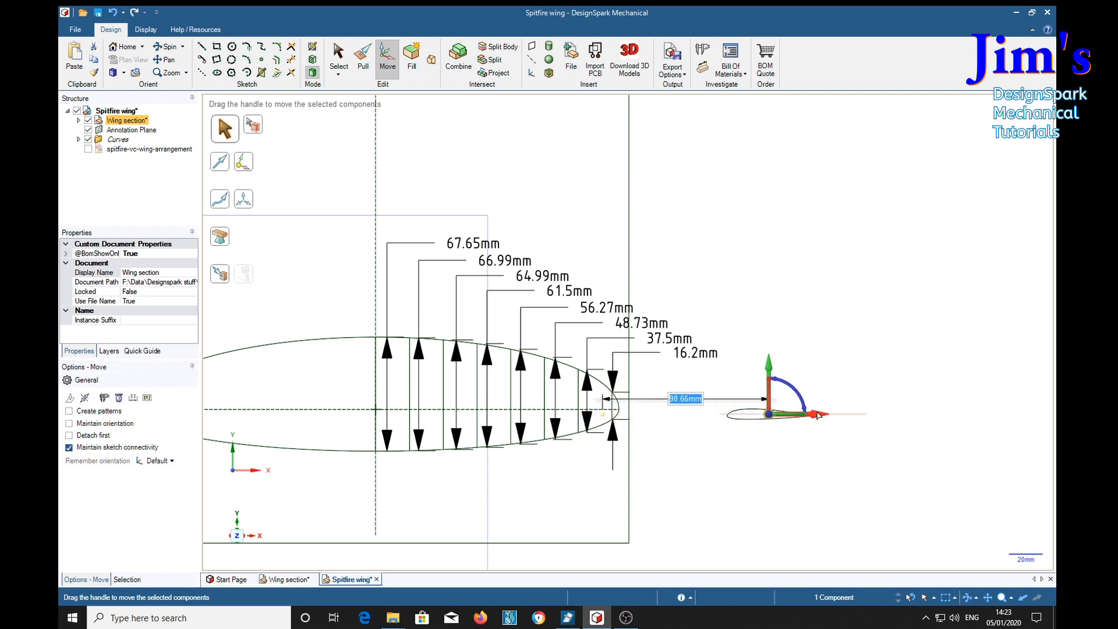
left_click_drag(769, 366, 762, 144)
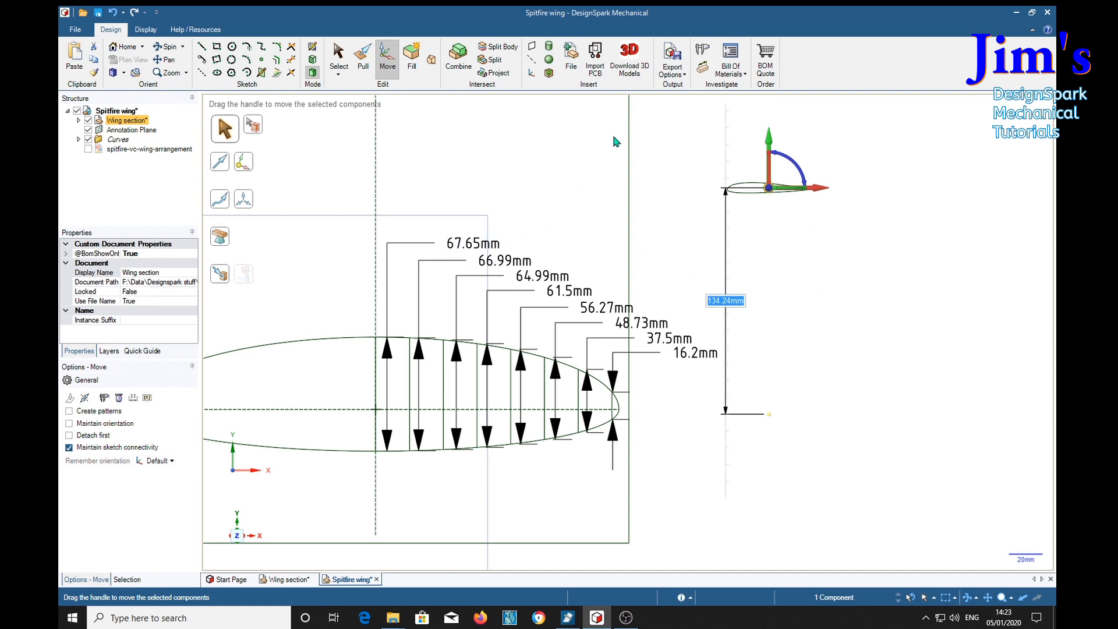
- Dimension the inserted airfoil curve from its nose point to the trailing edge, placing the dimension above the profile
left_click(703, 66)
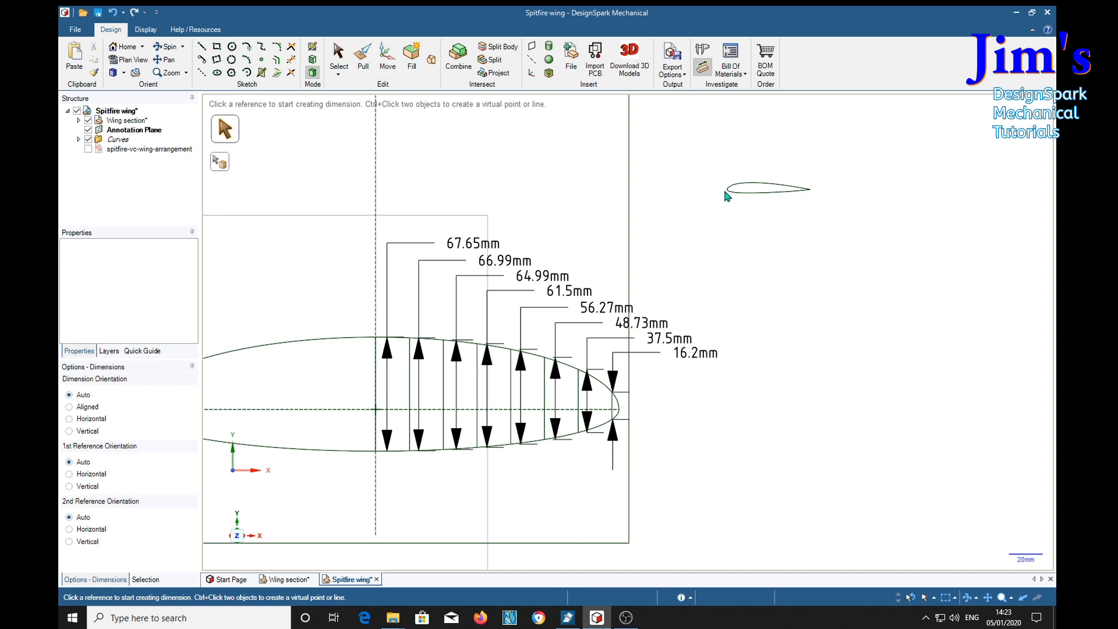
scroll(742, 176, "up", 5)
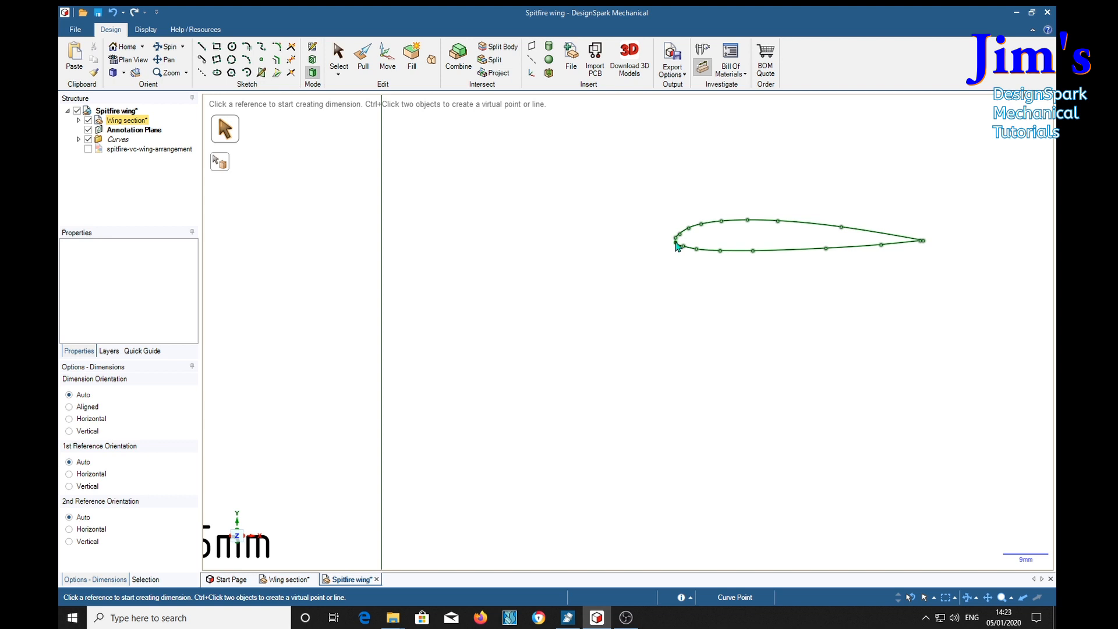
left_click(676, 244)
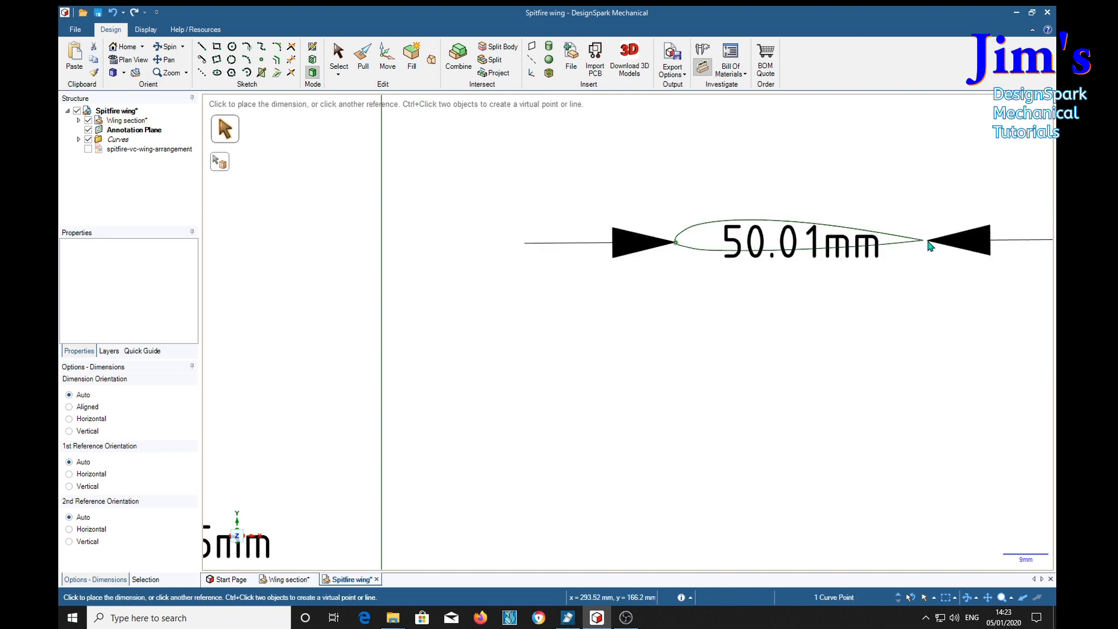
left_click(927, 244)
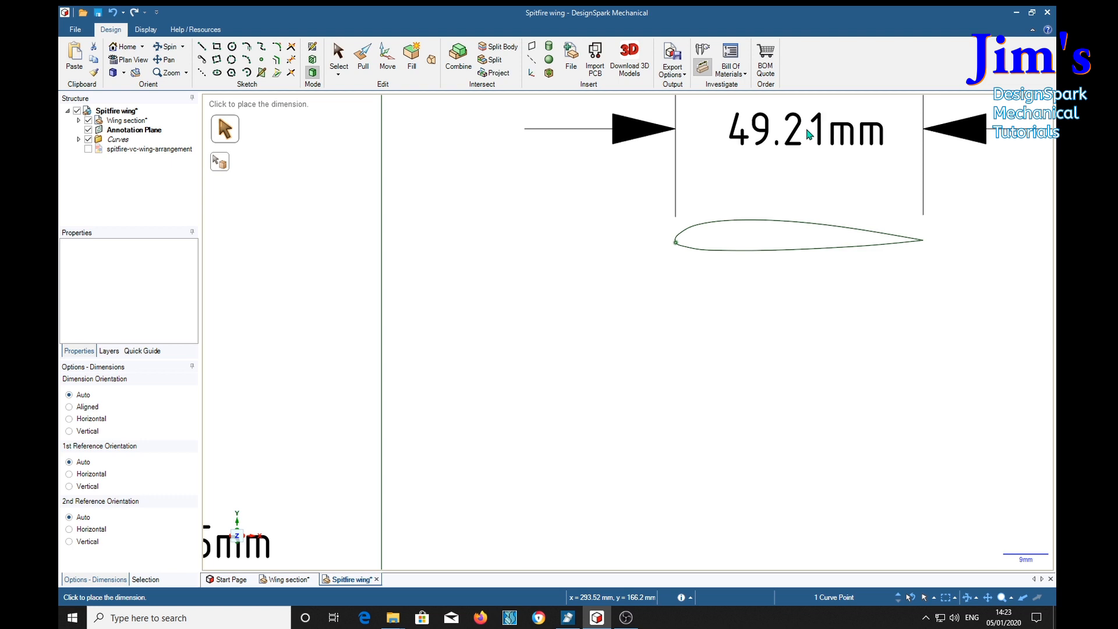
left_click(604, 129)
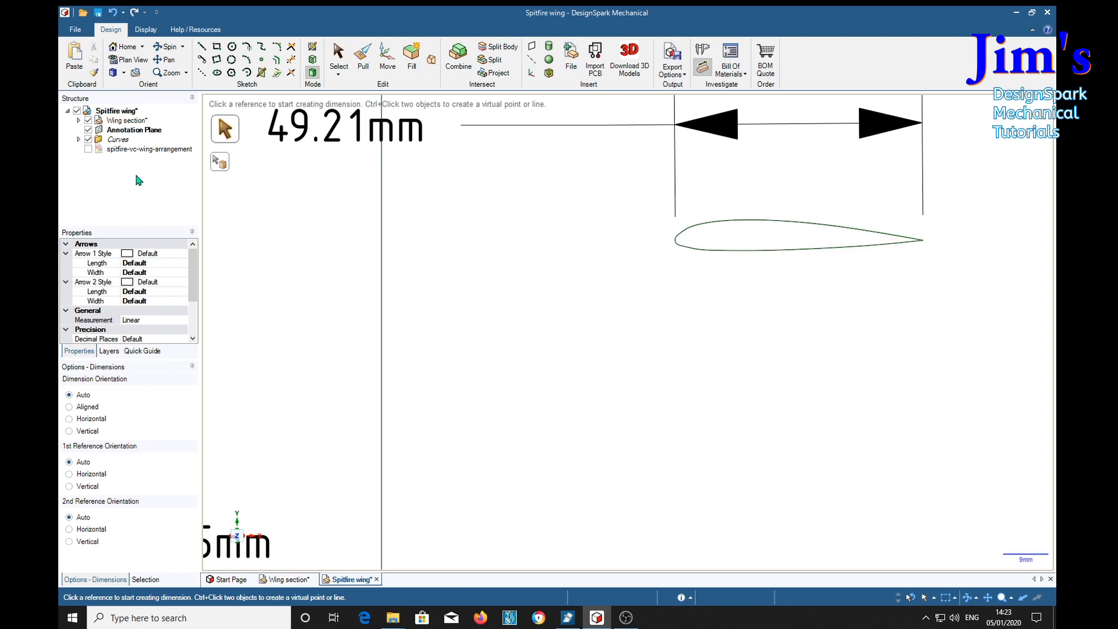
- Fill the airfoil outline to form a surface and delete the Curves folder from the Wing section component
left_click(79, 120)
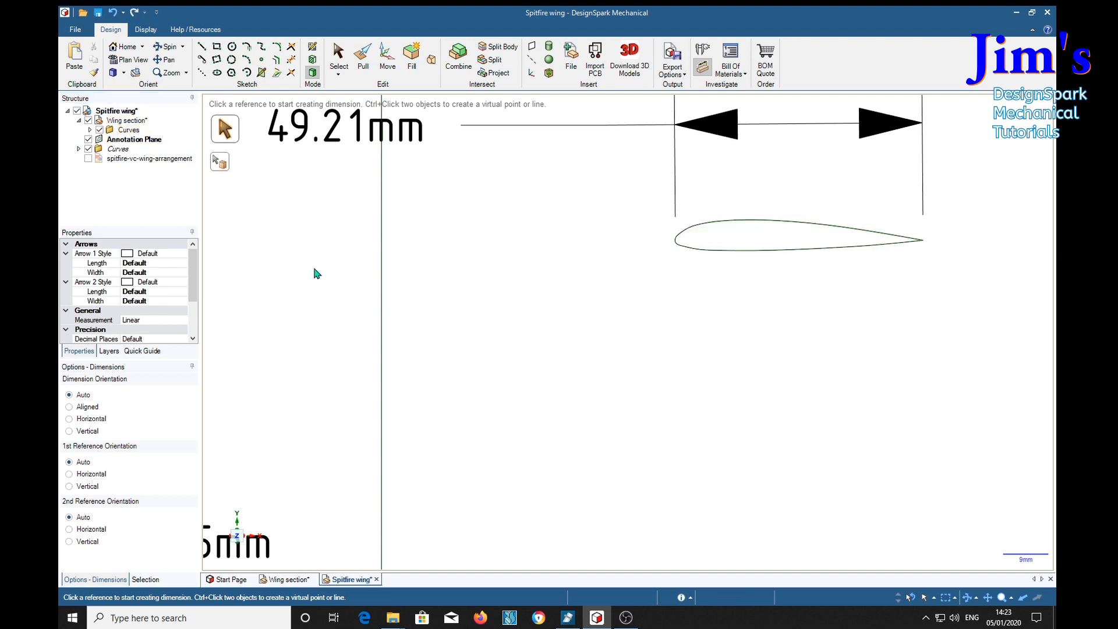
left_click(788, 254)
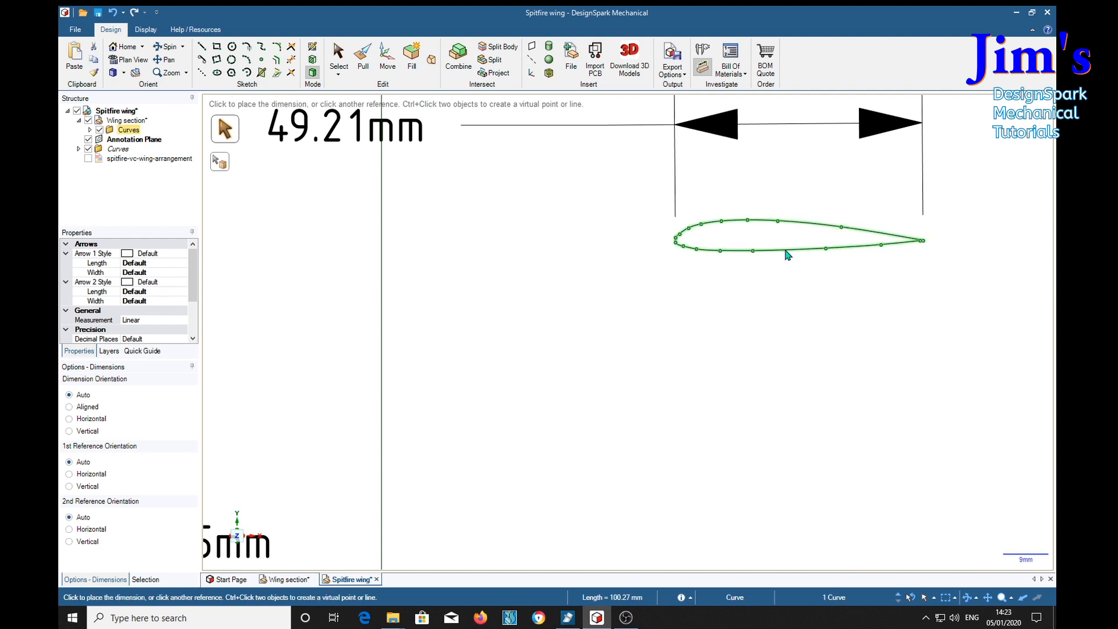
key("Escape")
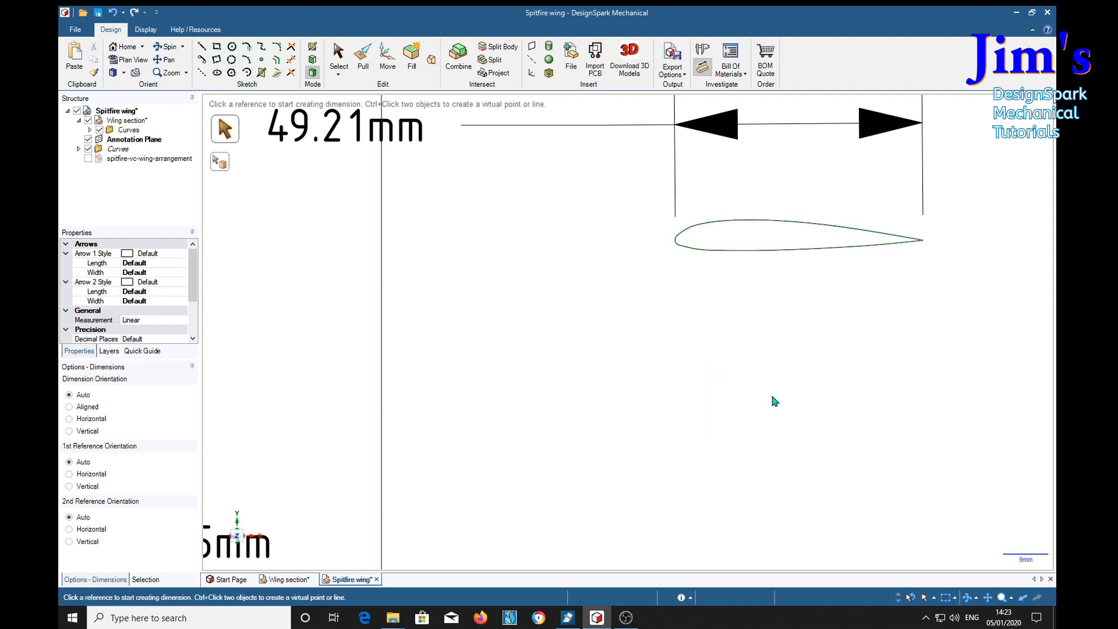
key("Escape")
left_click(785, 250)
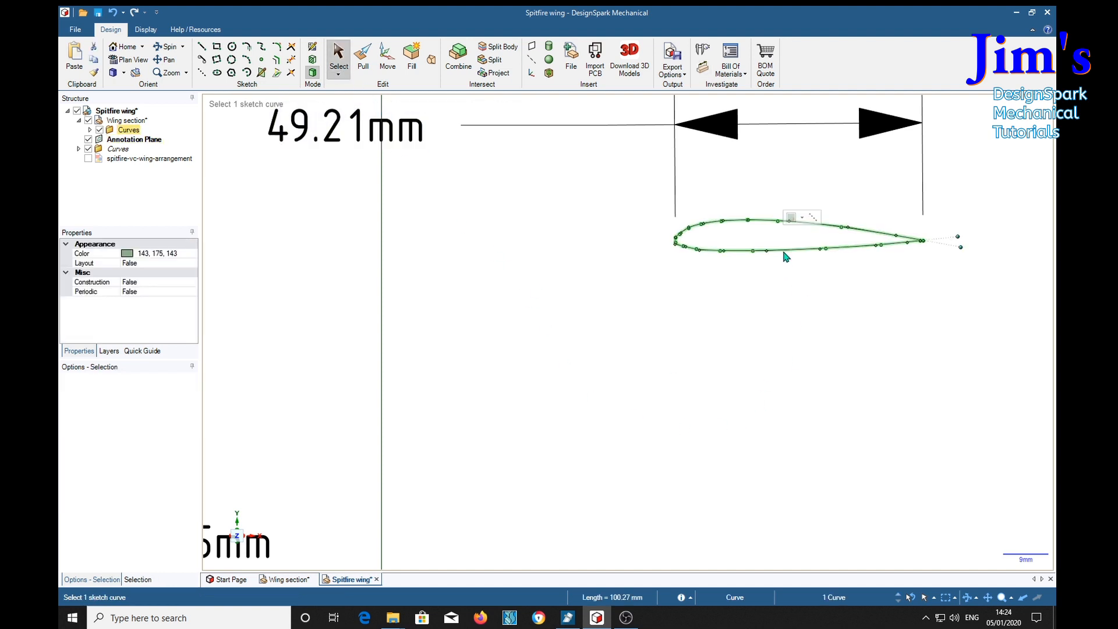
left_click(412, 61)
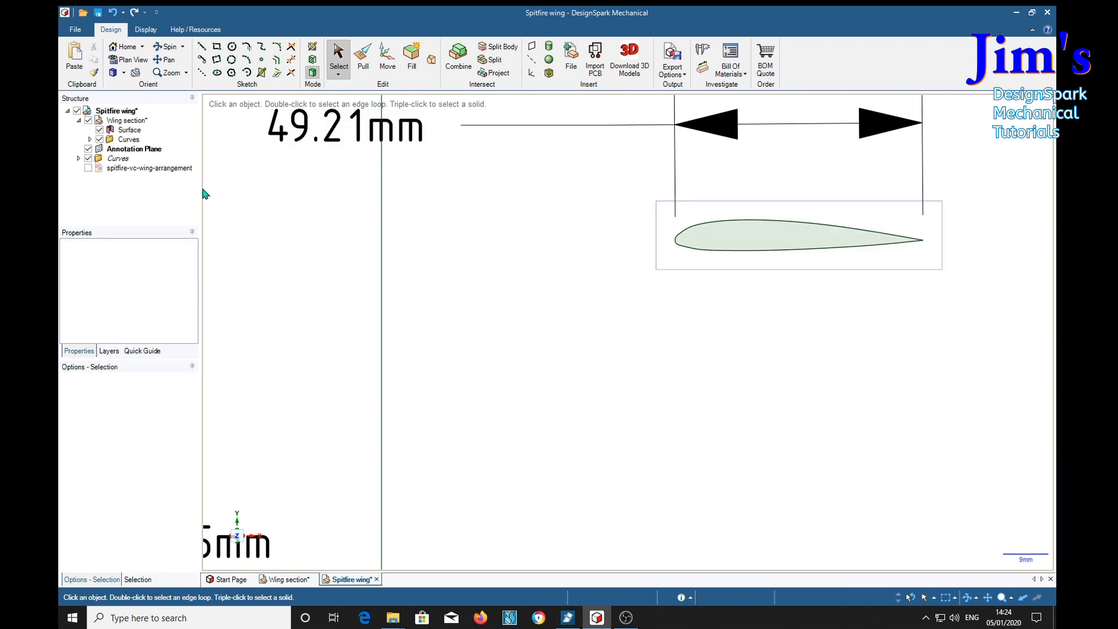
right_click(128, 143)
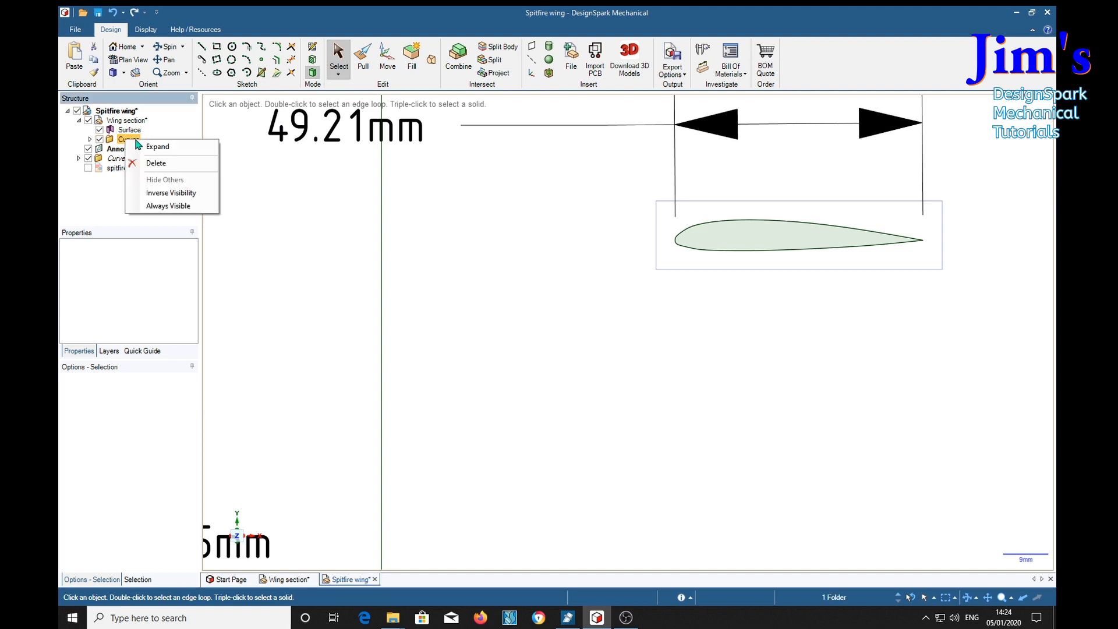
left_click(166, 164)
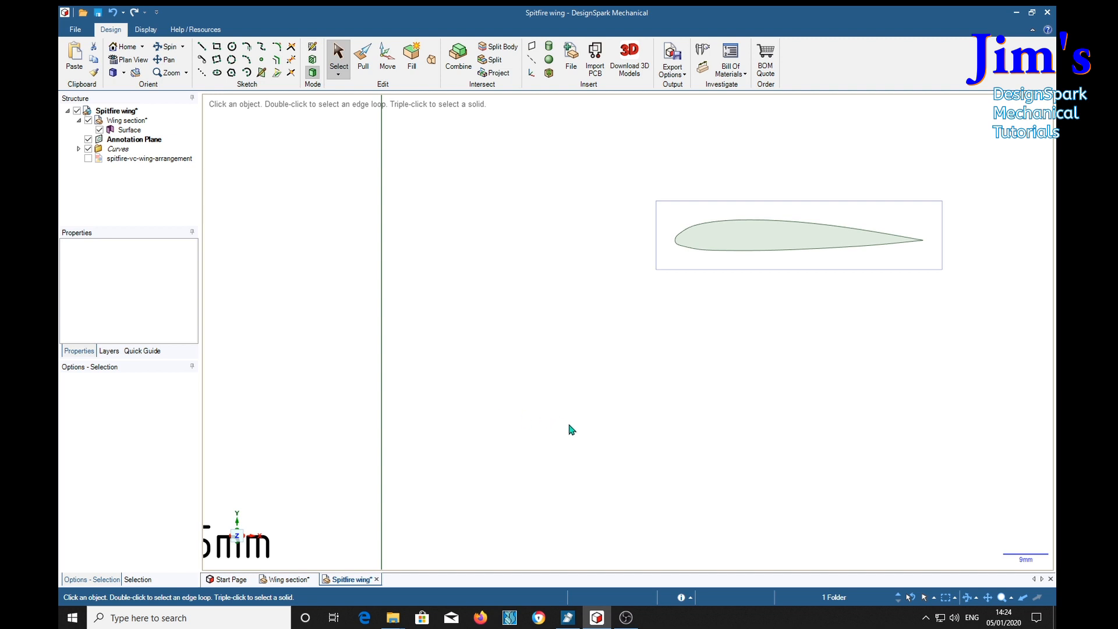
- Dimension the airfoil surface's length from its nose edge to the trailing-edge vertex, placing the text above and beside the profile
left_click(703, 67)
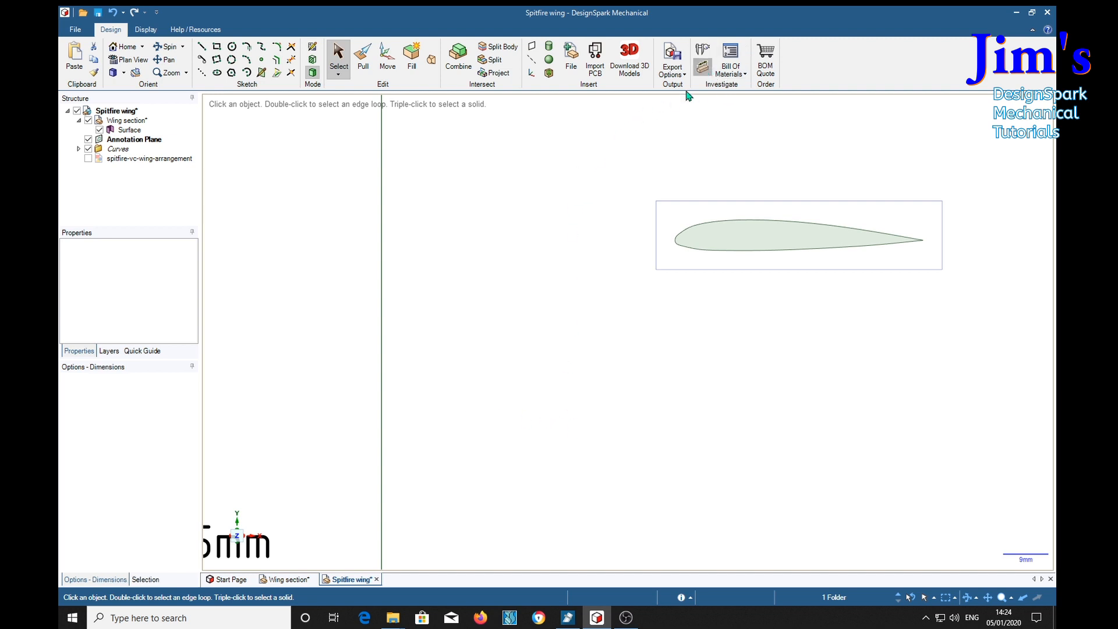
left_click(678, 244)
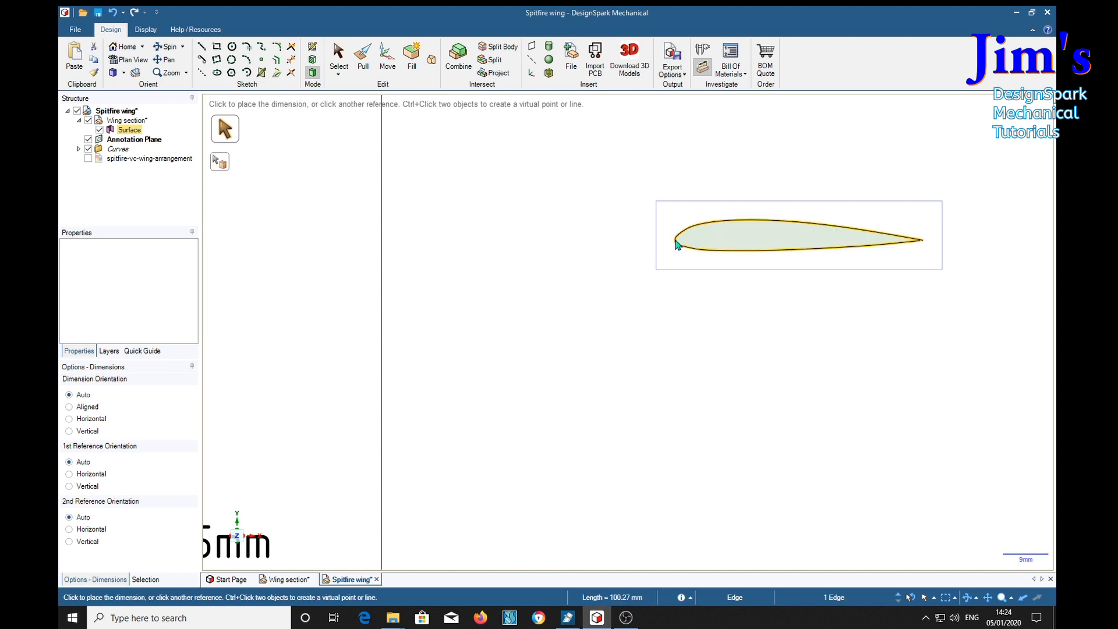
left_click(925, 242)
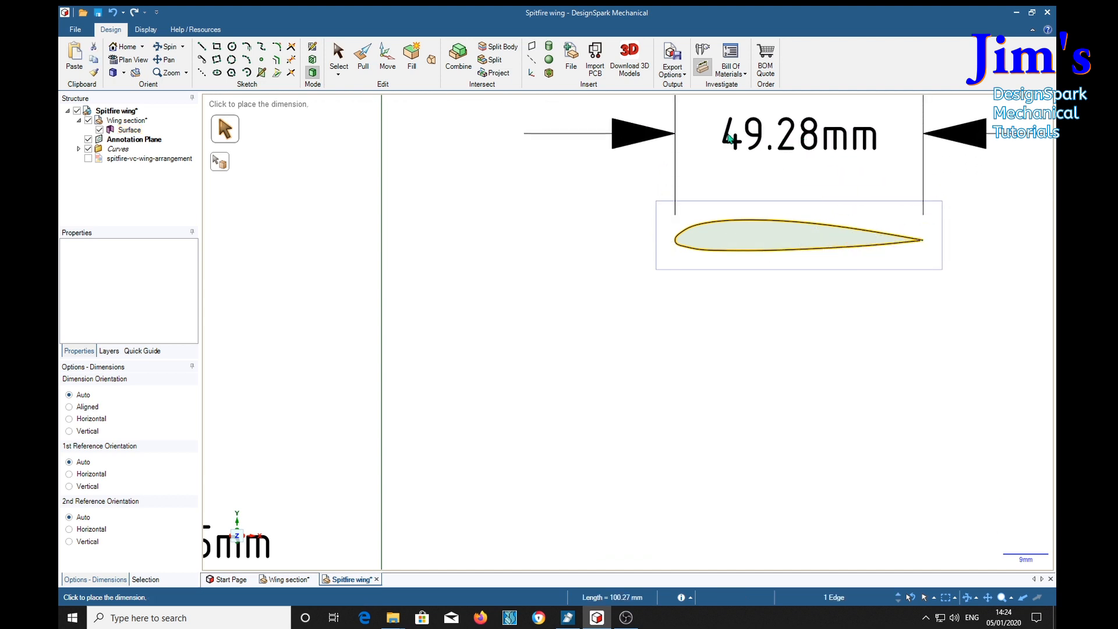
left_click(542, 136)
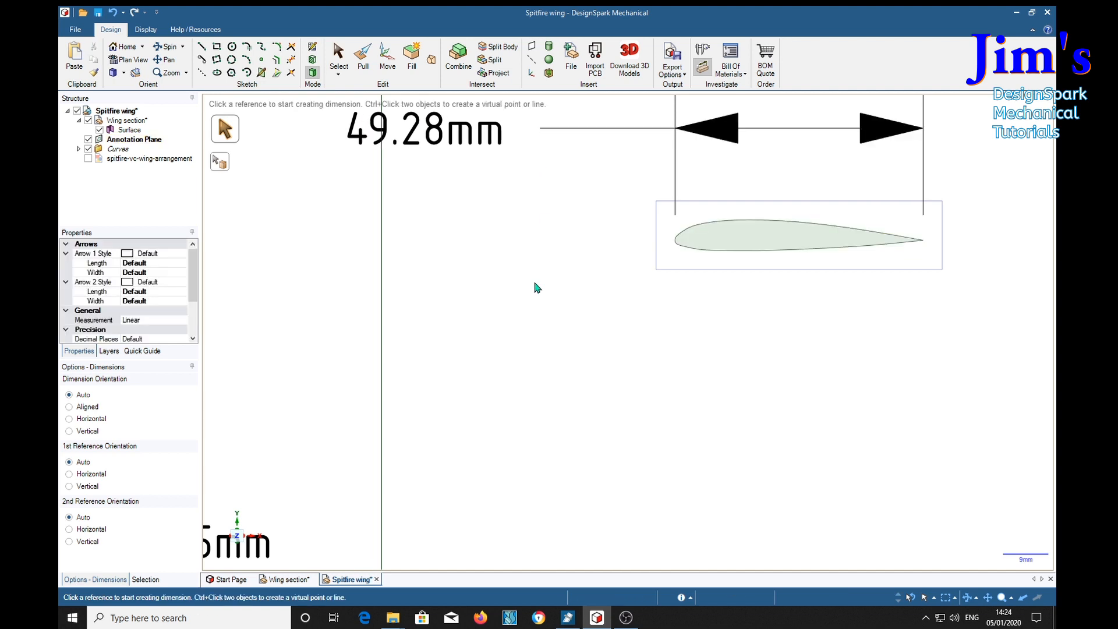
- Scale the airfoil surface about its trailing-edge vertex by 67.65/49.28 to match the root rib length
scroll(958, 329, "down", 5)
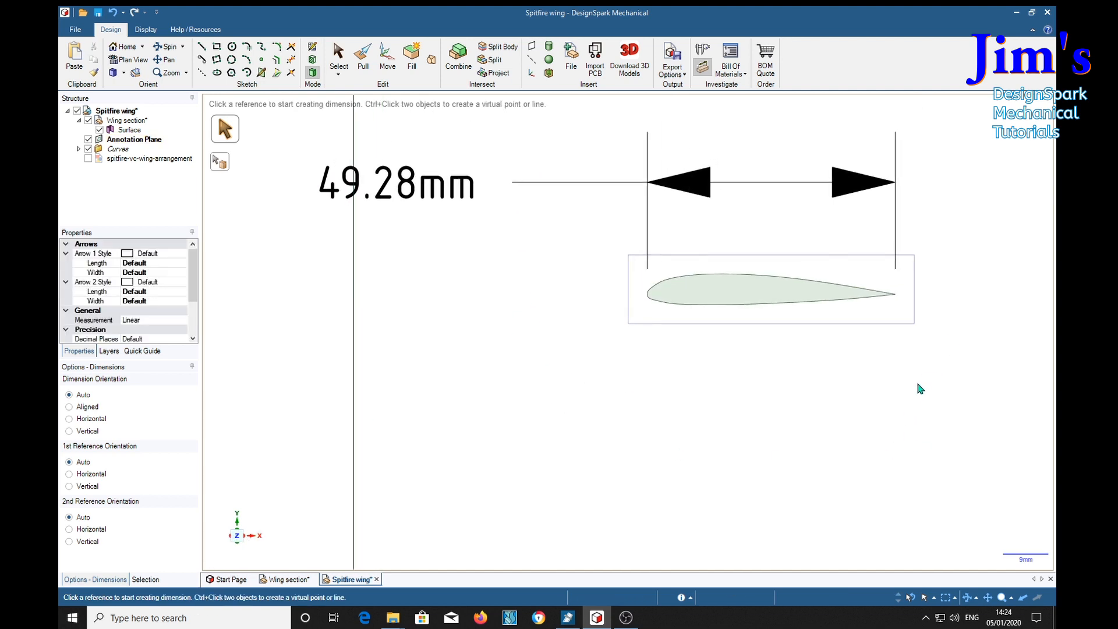
middle_click_drag(900, 409, 876, 304, "shift")
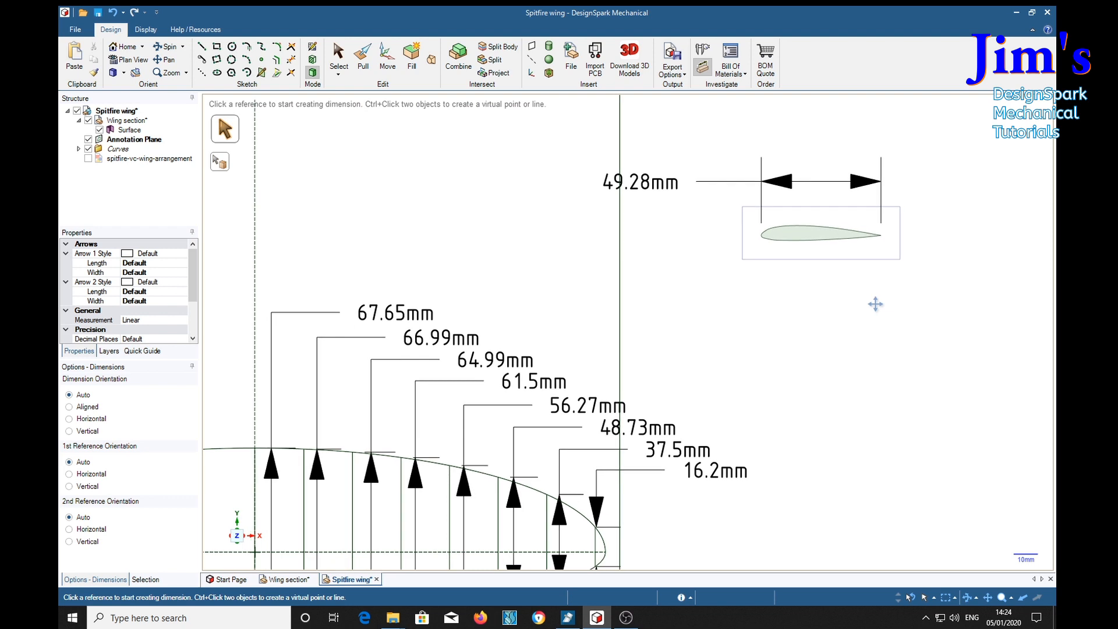
mouse_move(874, 399)
middle_mouse_down("shift")
mouse_move(878, 340)
mouse_move(878, 373)
middle_mouse_up("shift")
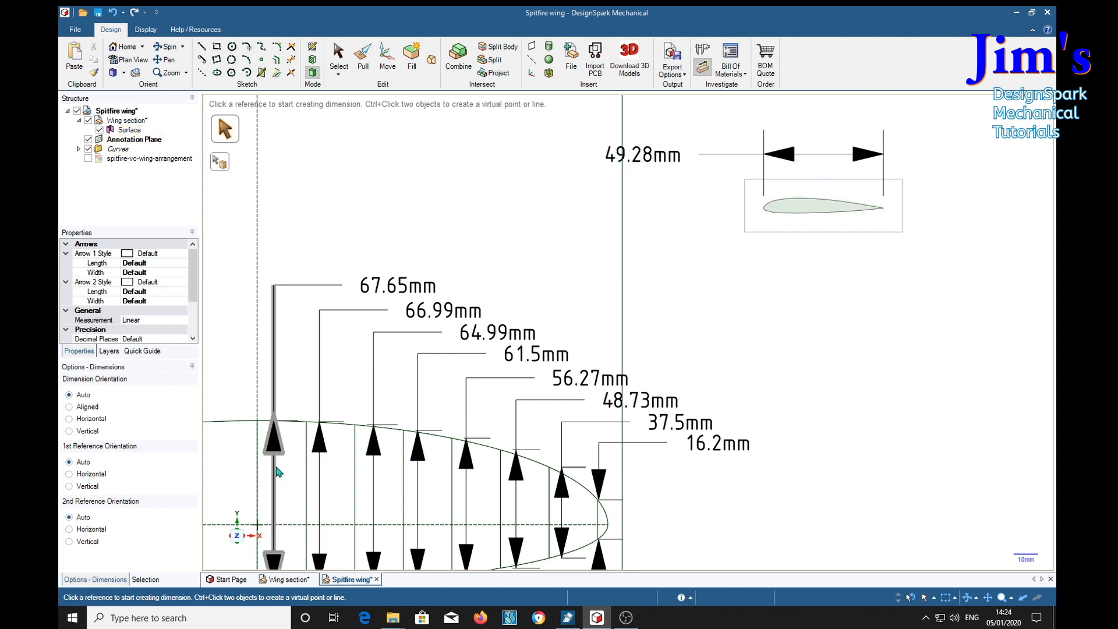
middle_click_drag(285, 365, 294, 295, "shift")
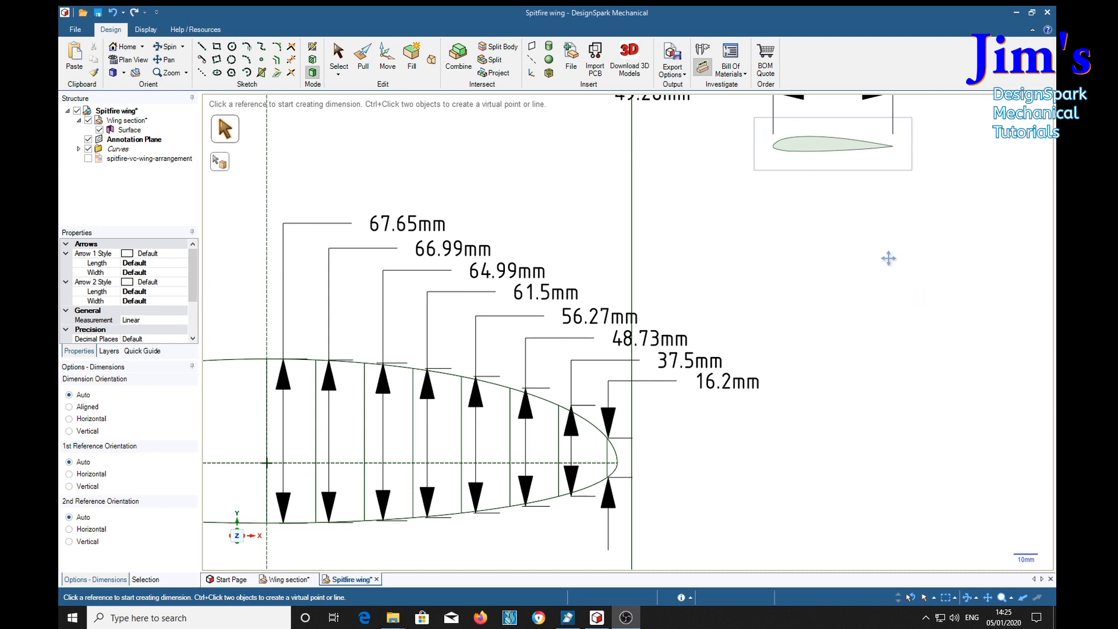
middle_click_drag(886, 257, 886, 297, "shift")
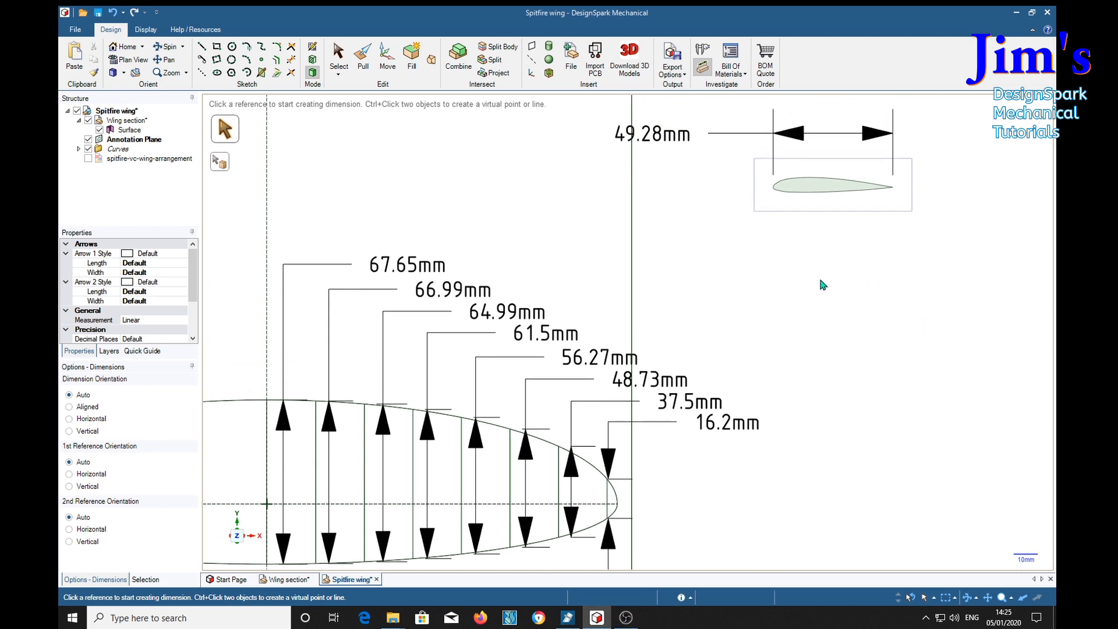
left_click(366, 75)
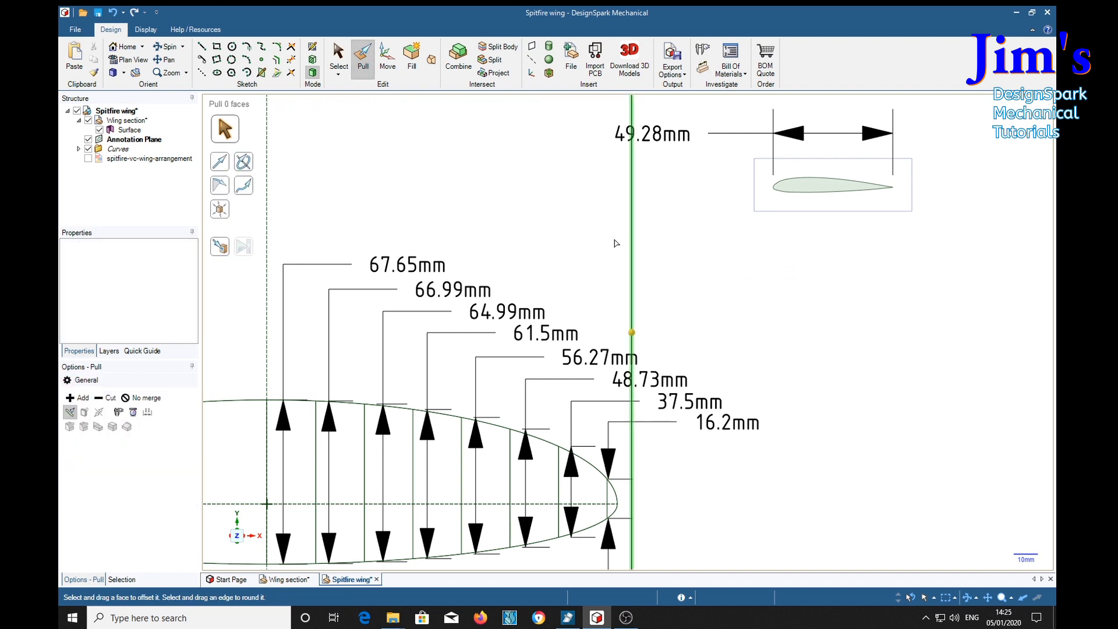
left_click(127, 129)
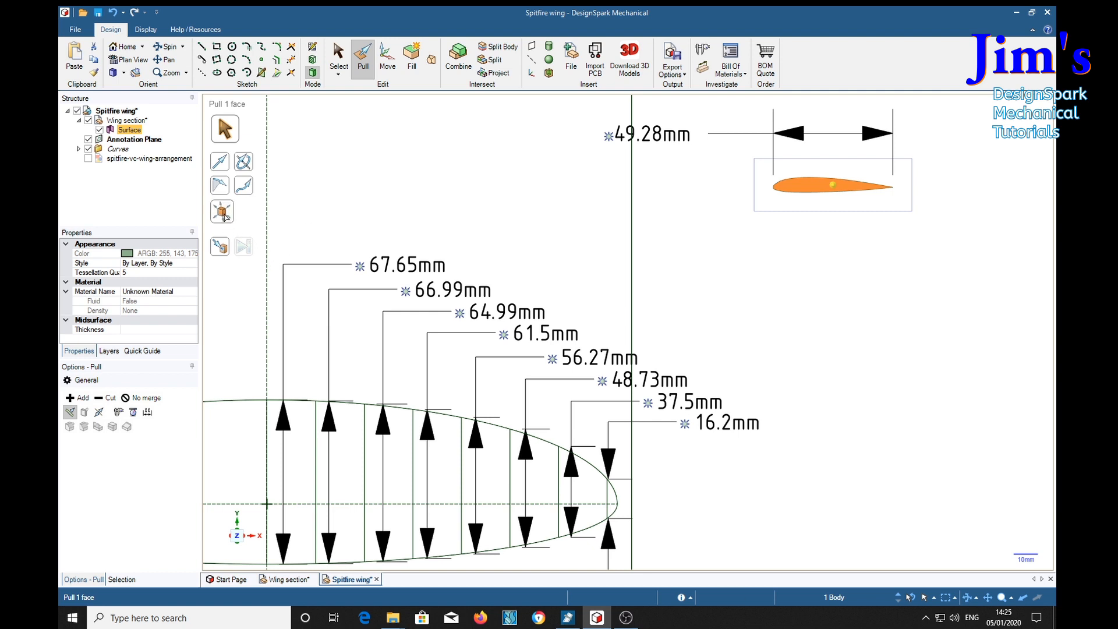
left_click(220, 211)
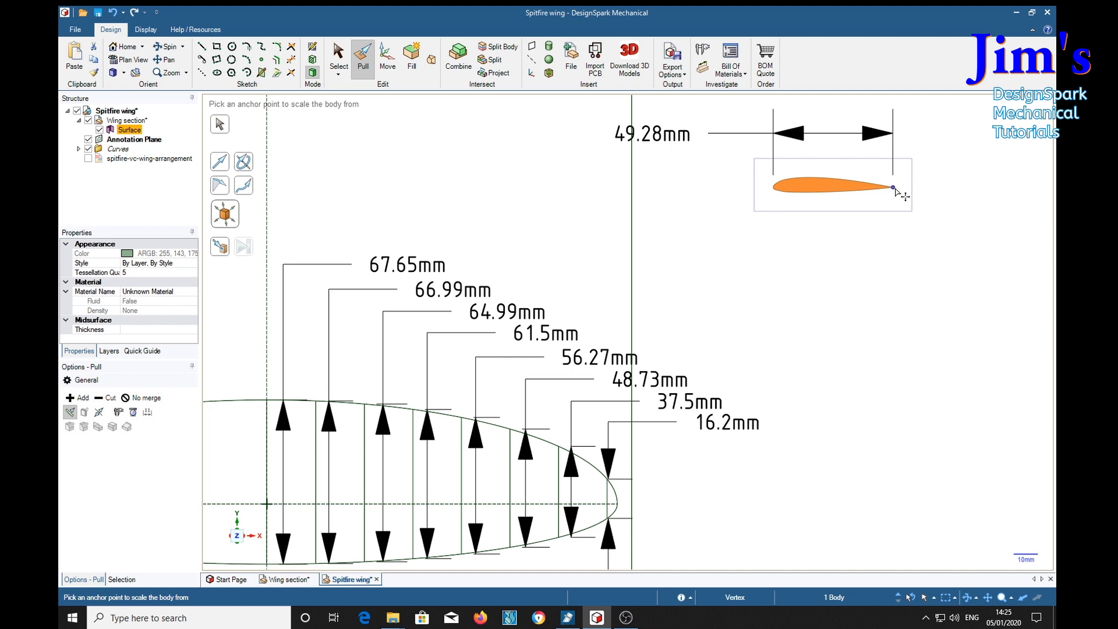
left_click(894, 187)
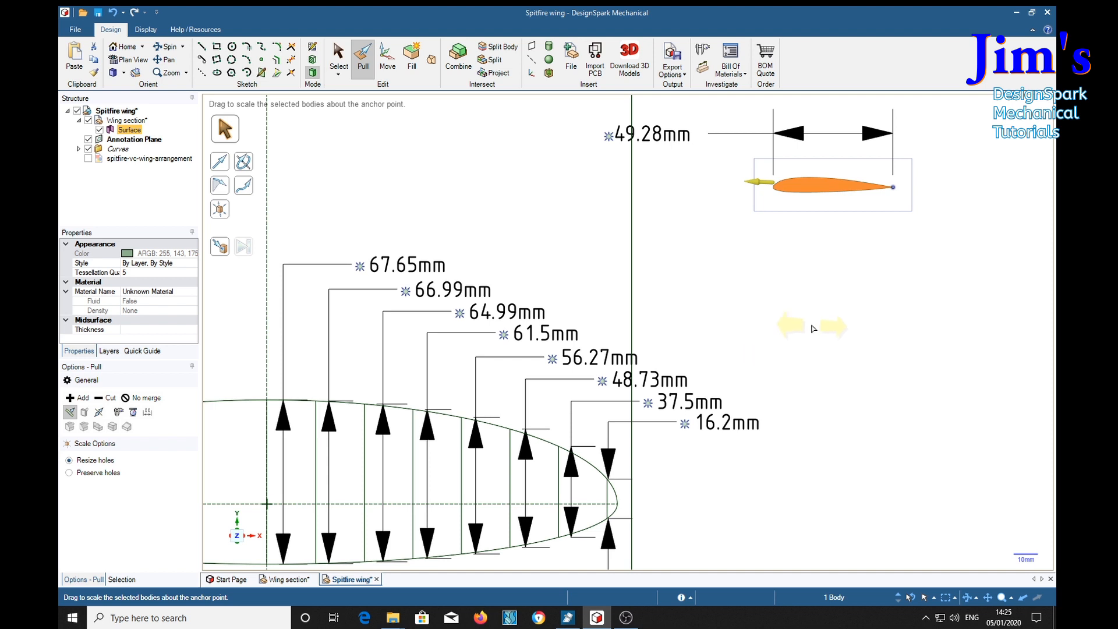
type("67.65/49.28")
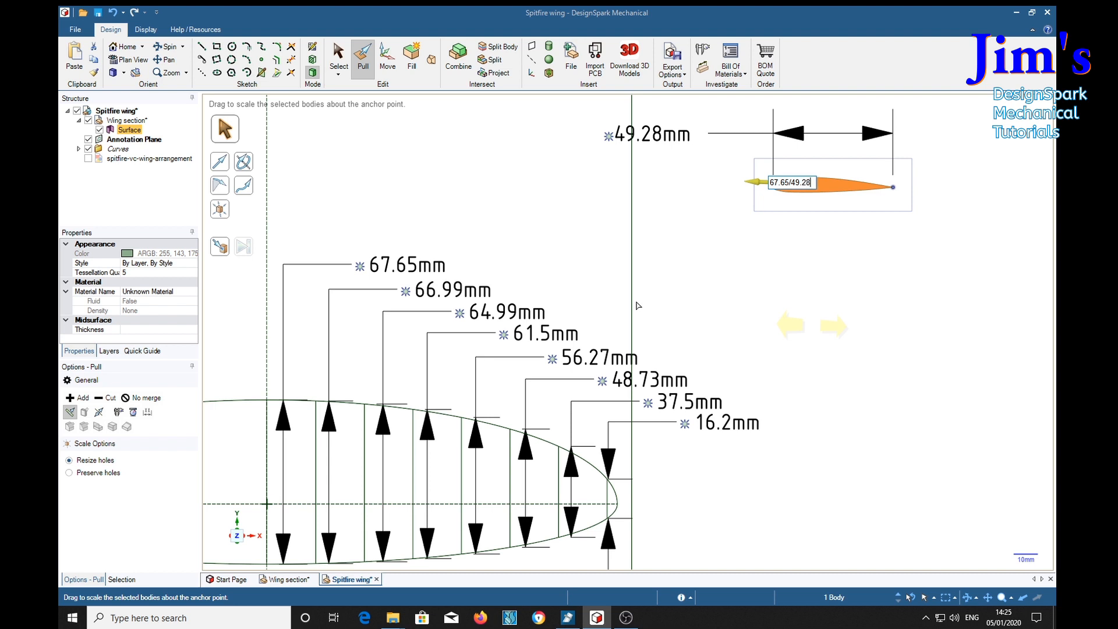
key("Return")
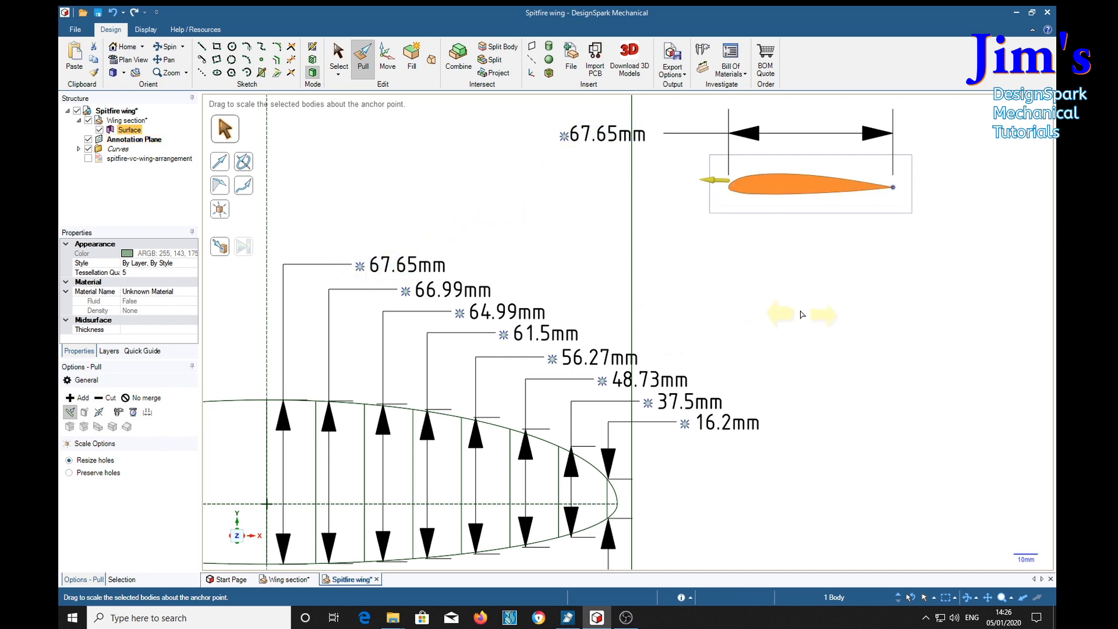
left_click(787, 346)
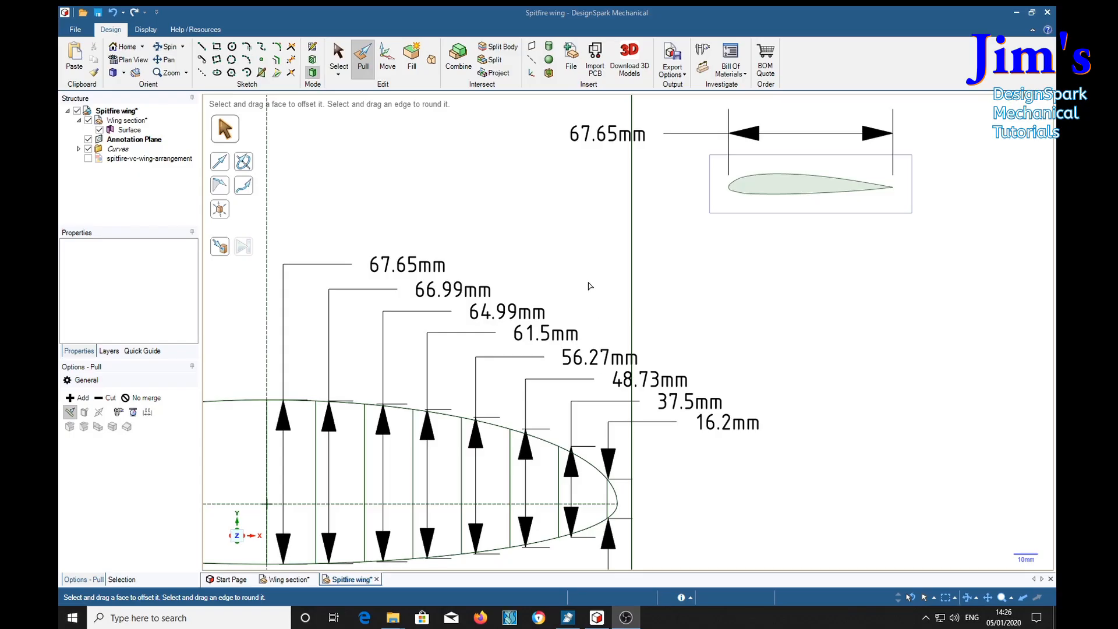
- Copy the airfoil surface downward along Y seven times to form a column, with the last copy about 154 mm below the original
left_click(388, 58)
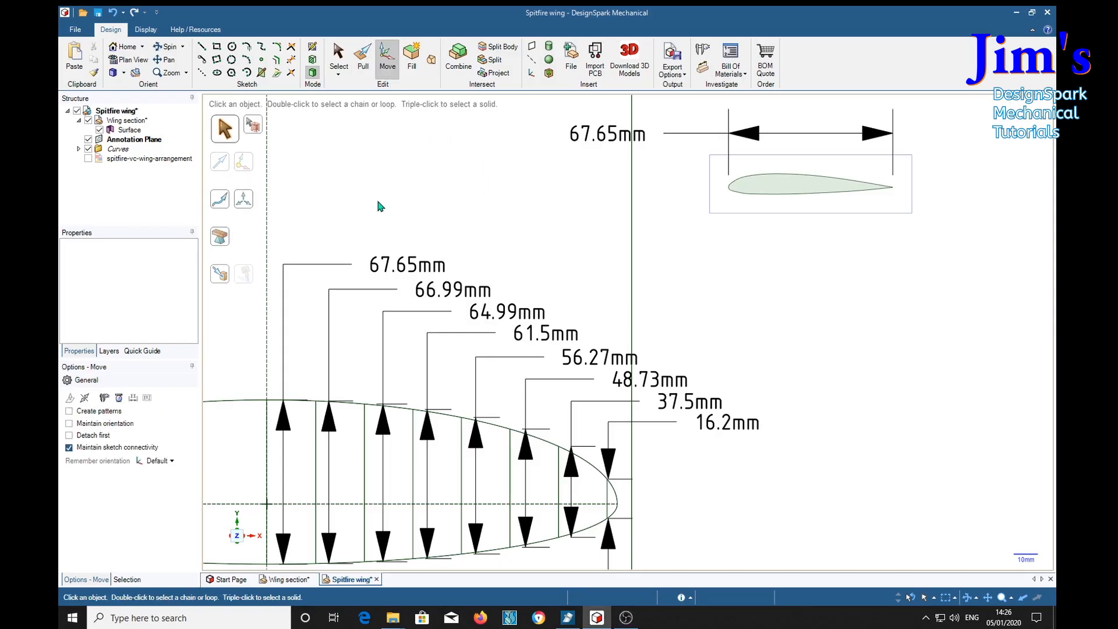
left_click(131, 131)
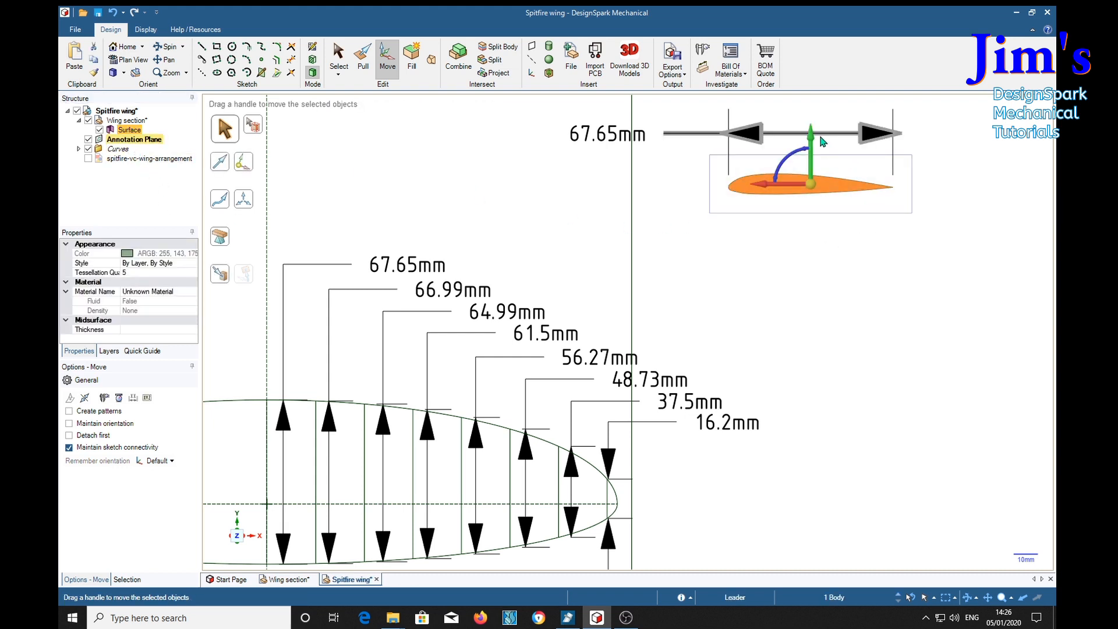
left_click_drag(812, 141, 813, 492, "ctrl")
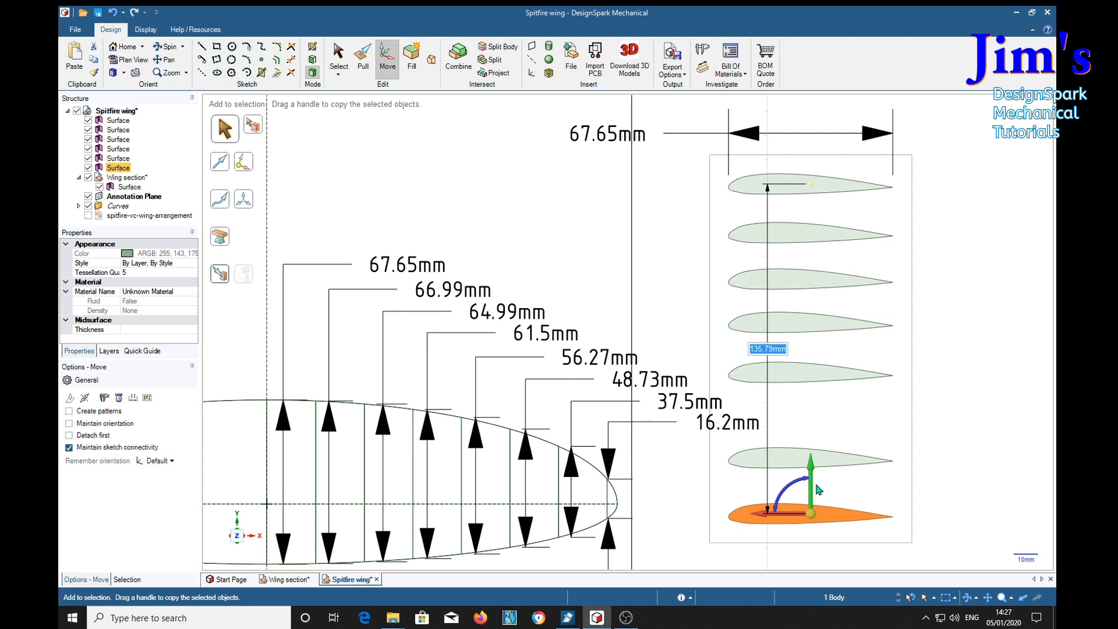
left_click_drag(811, 470, 812, 513, "ctrl")
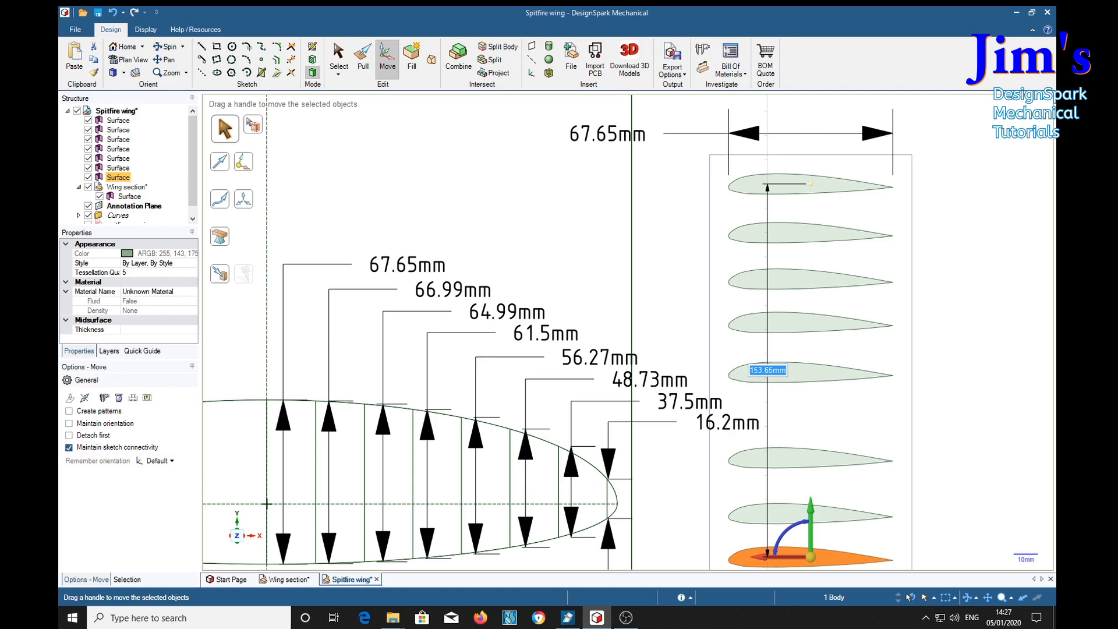
left_click(486, 229)
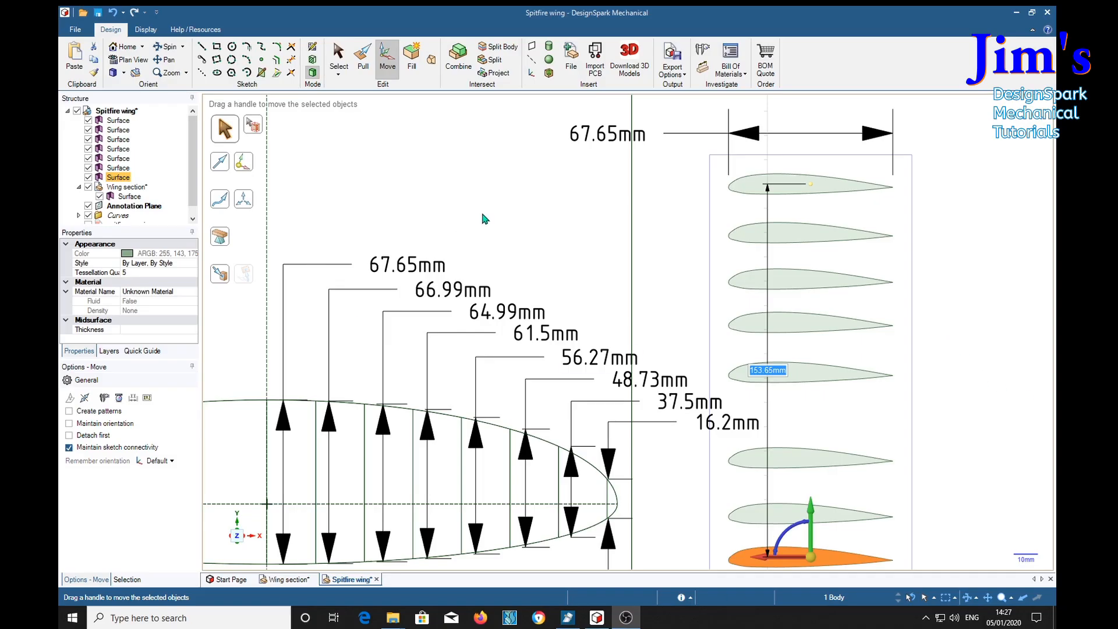
- Scale the second airfoil in the column about its trailing-edge vertex by 66.99/67.65
left_click(361, 62)
left_click(798, 234)
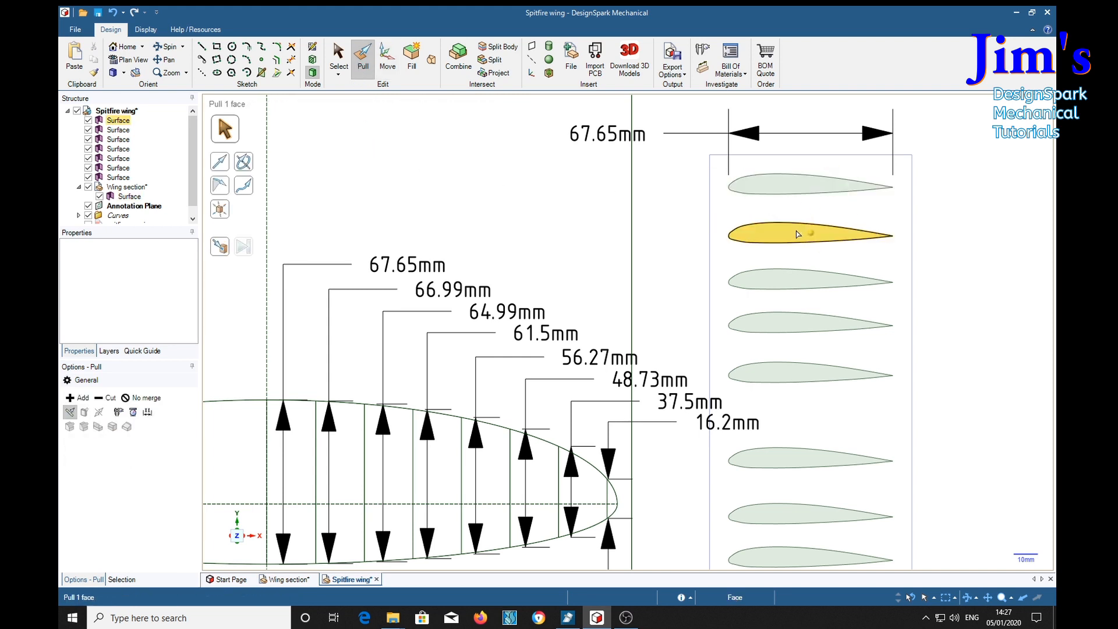
left_click(796, 237)
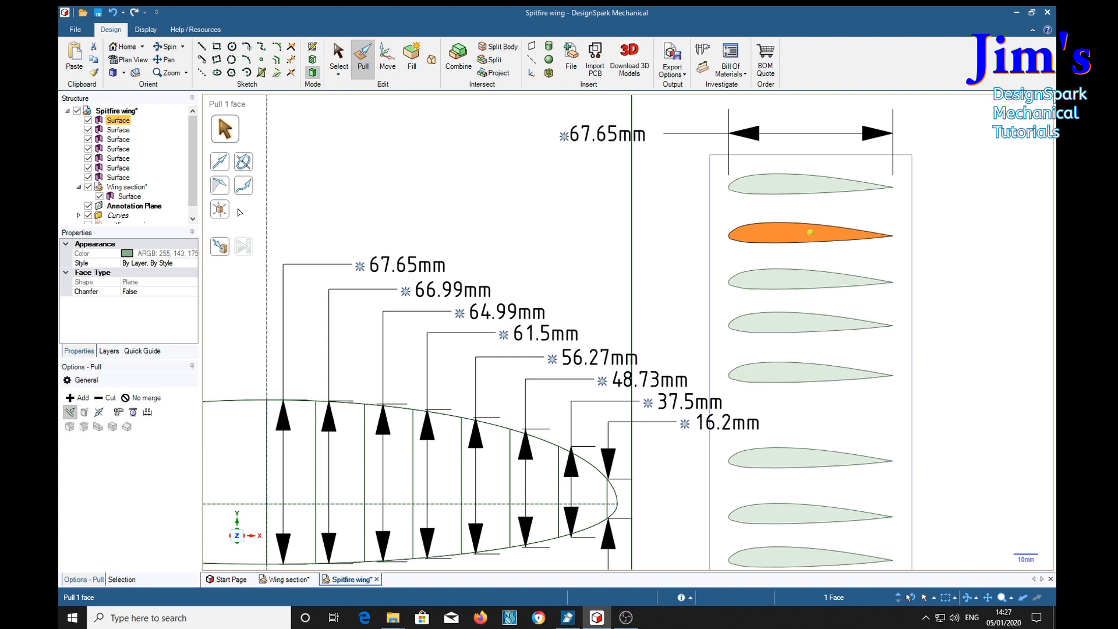
left_click(220, 209)
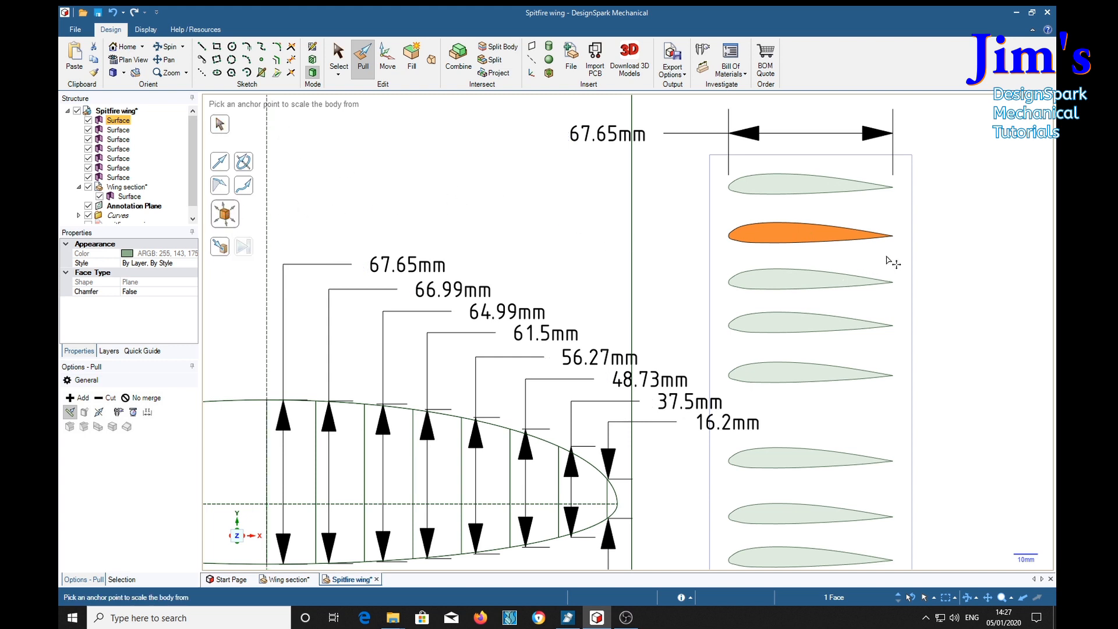
left_click(894, 237)
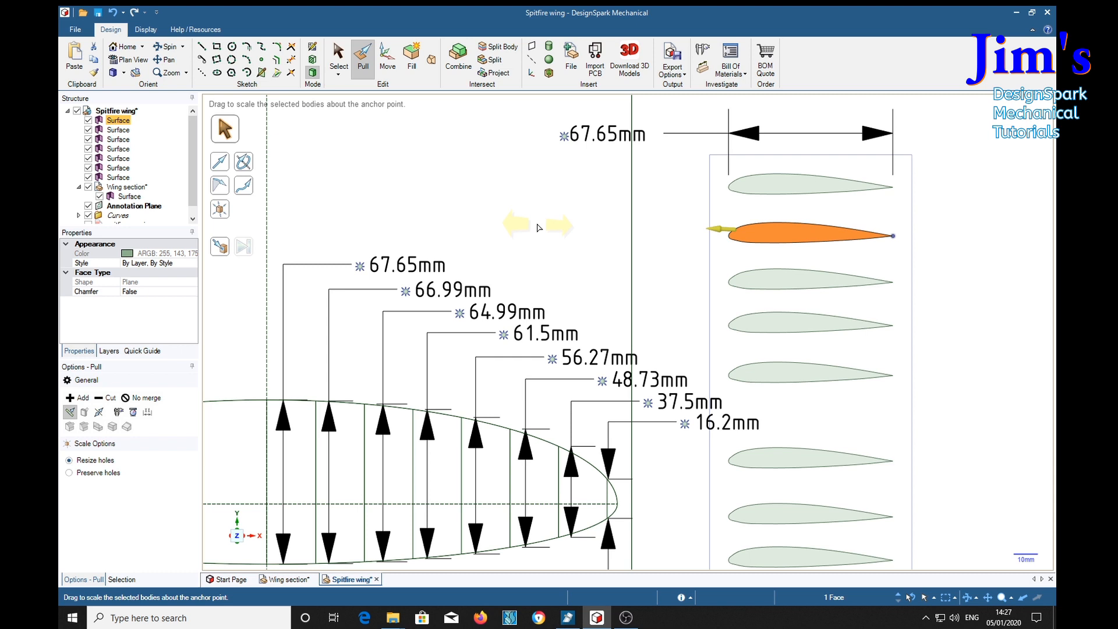
type("66")
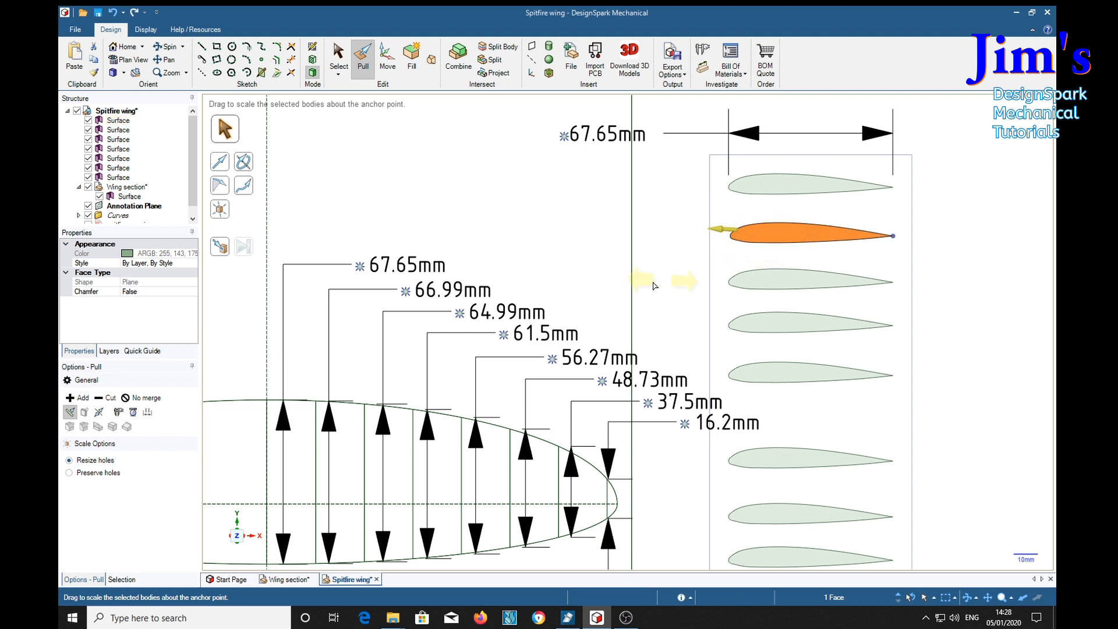
- Scale the third airfoil in the column about its trailing-edge vertex by 64.99/67.65
left_click(793, 279)
left_click_drag(171, 228, 170, 279)
left_click(219, 210)
left_click(893, 282)
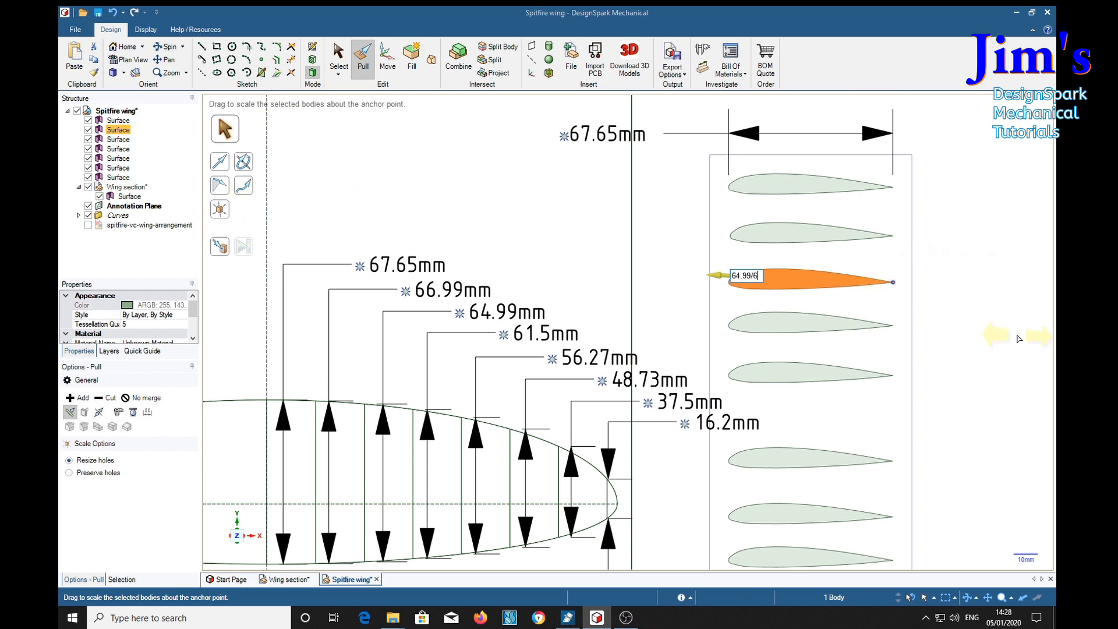
- Scale the fourth airfoil in the column about its trailing-edge vertex by 61.5/67.65
left_click(757, 325)
left_click(893, 325)
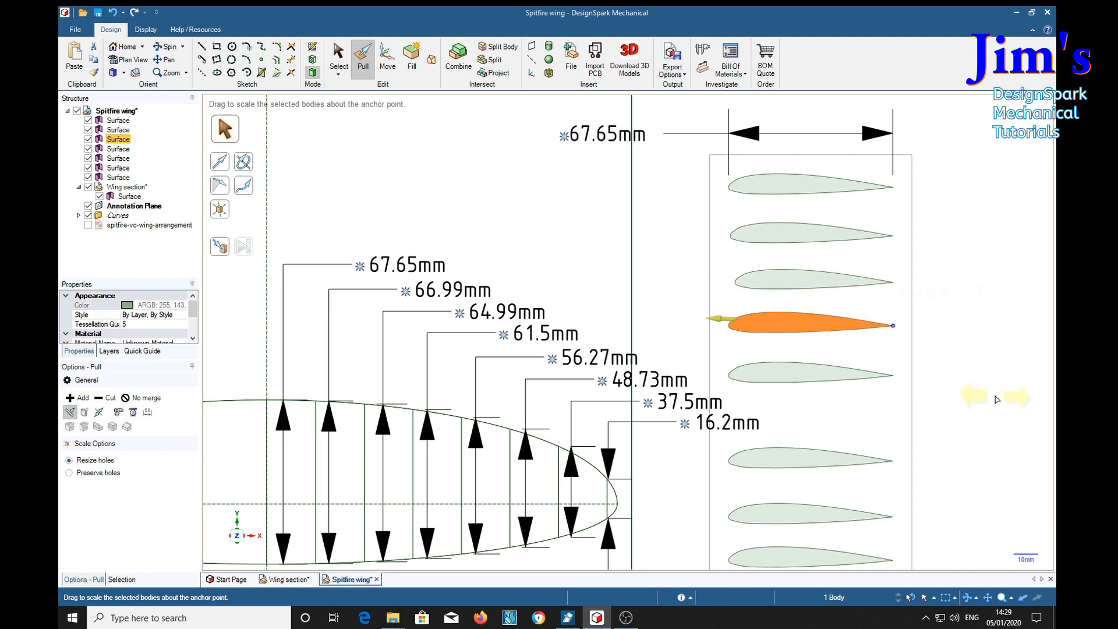
type("61.5/67.65")
key("Return")
- Scale the fifth airfoil in the column about its trailing-edge vertex by 56.27/67.65
left_click(811, 369)
left_click(893, 375)
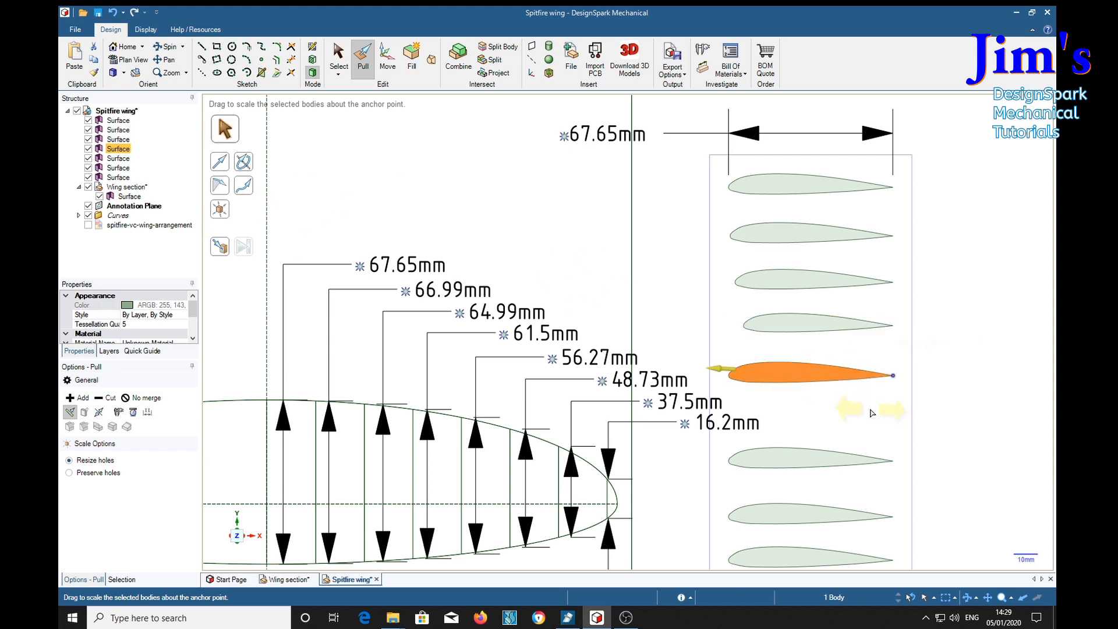
type("56.27/67.65")
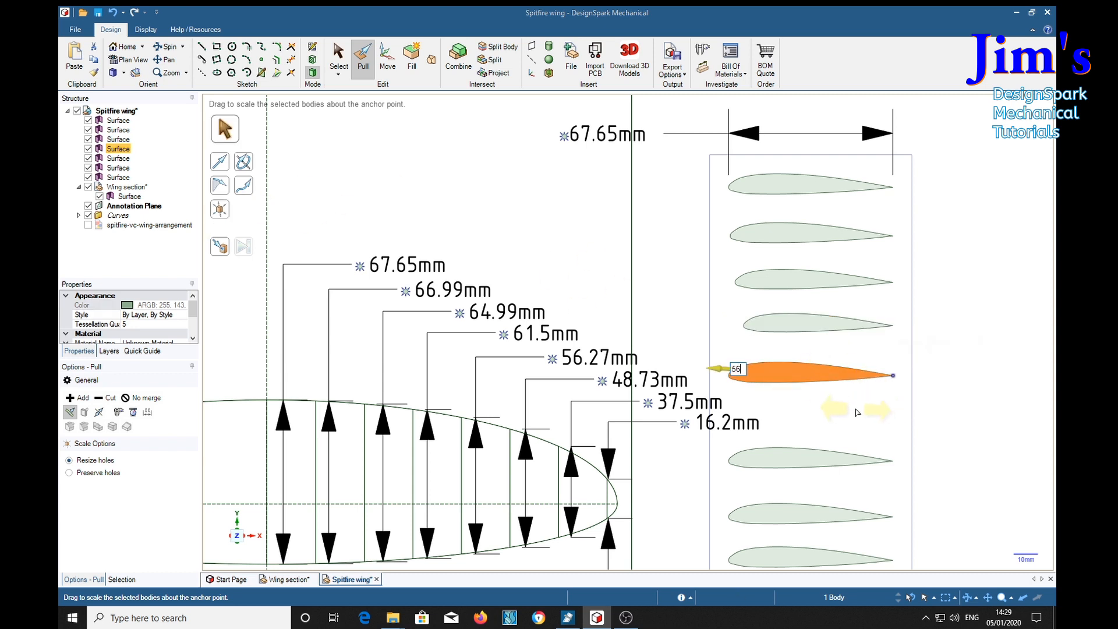
key("Return")
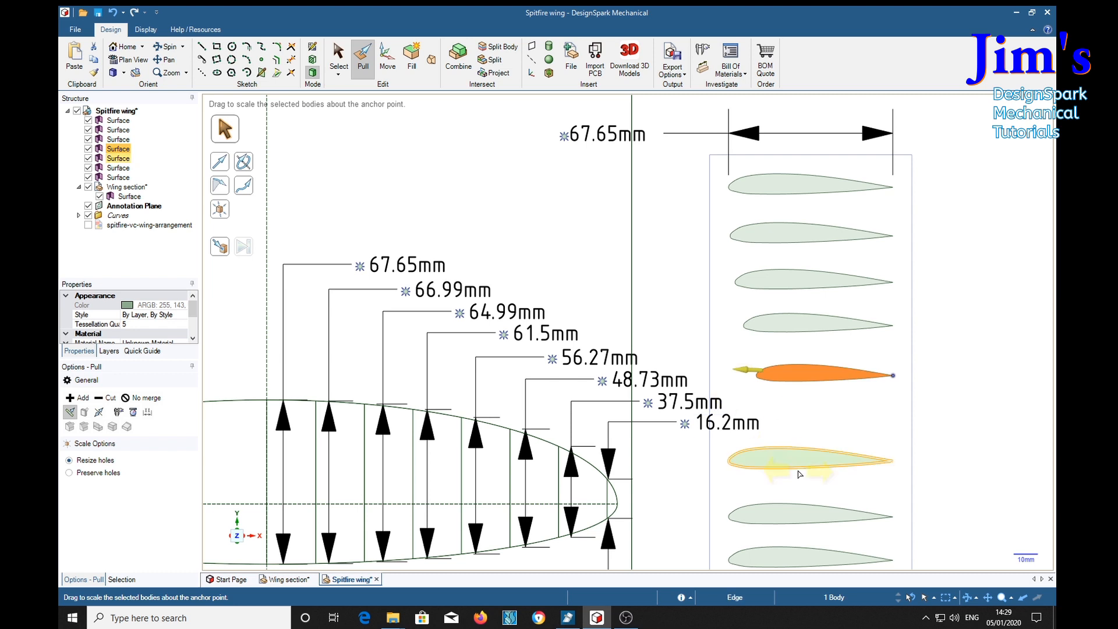
- Scale the sixth airfoil in the column about its trailing-edge vertex by 48.73/67.65
left_click(811, 459)
left_click(893, 460)
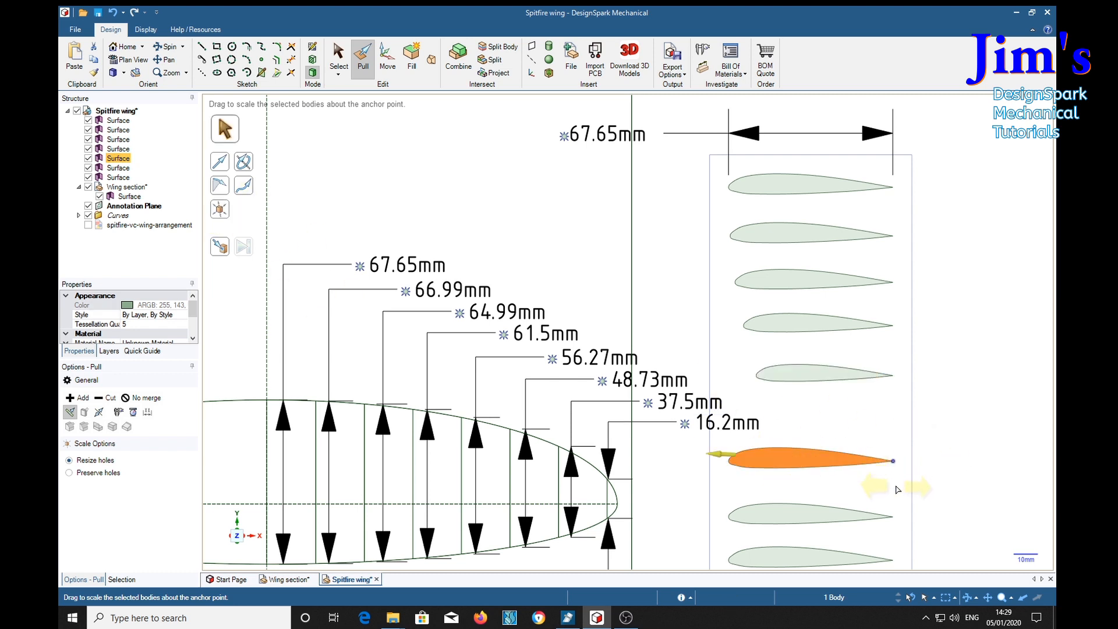
type("48.73/67.65")
key("Return")
- Scale the seventh airfoil in the column about its trailing-edge vertex by 37.5/67.65
left_click(781, 529)
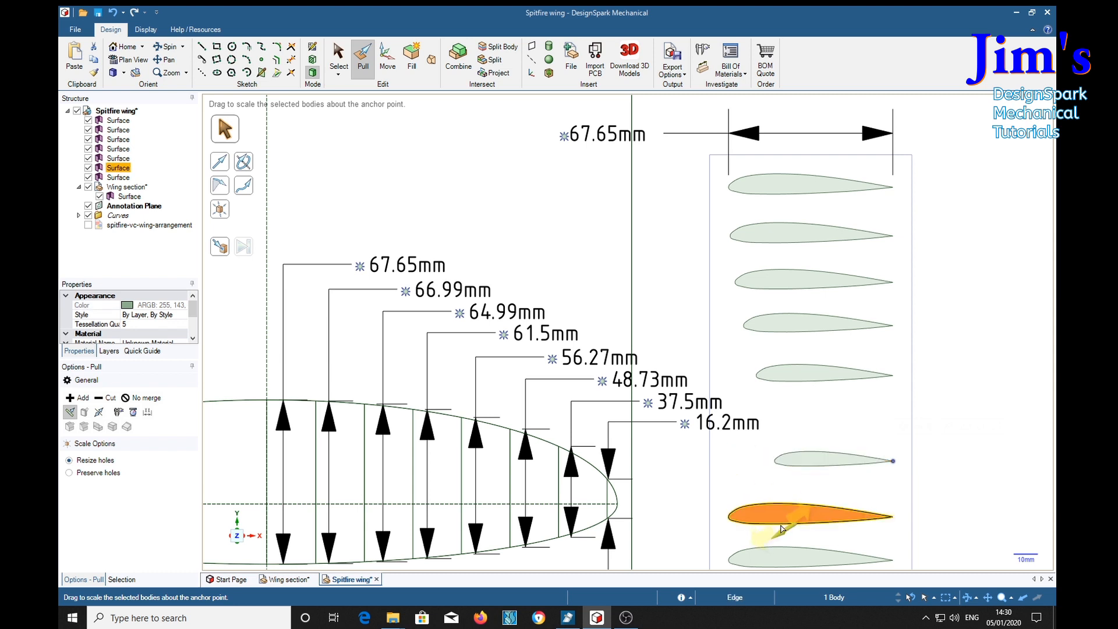
left_click(893, 517)
type("37.5/67.65")
key("Return")
- Scale the lowest airfoil in the column about its trailing-edge vertex by 16.2/67.65 and clear the selection
left_click(862, 556)
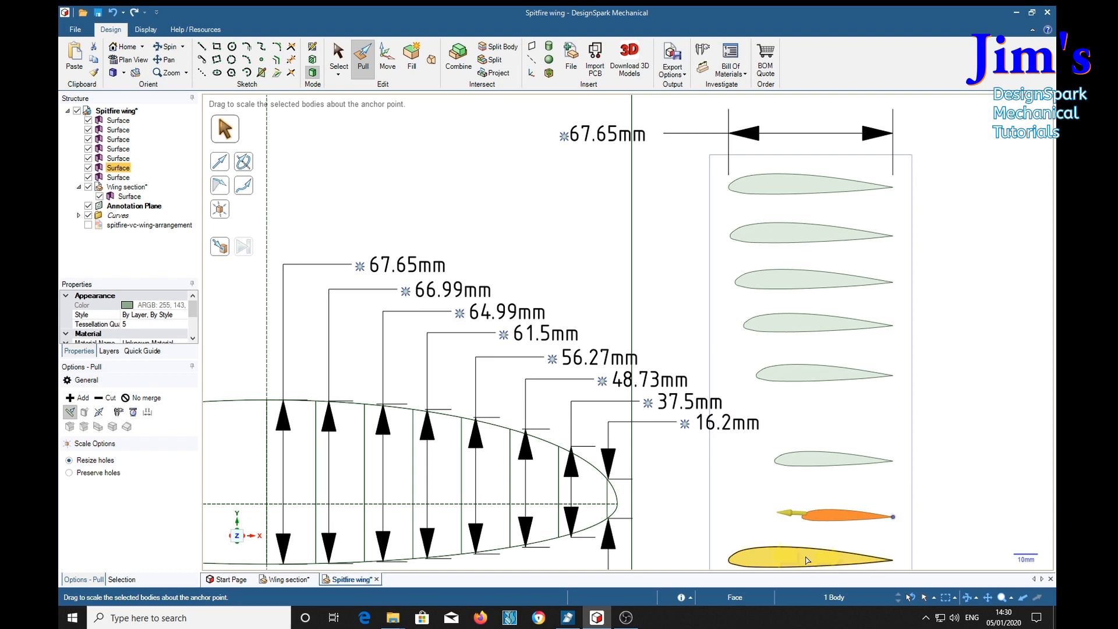
left_click(226, 213)
left_click(893, 529)
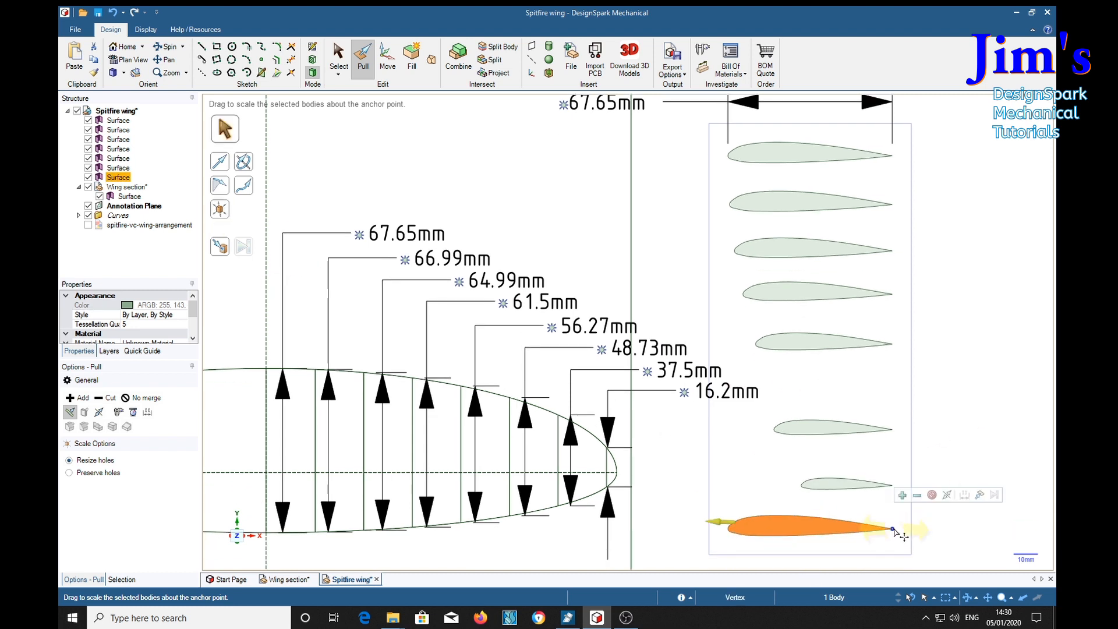
type("16.2/67.65")
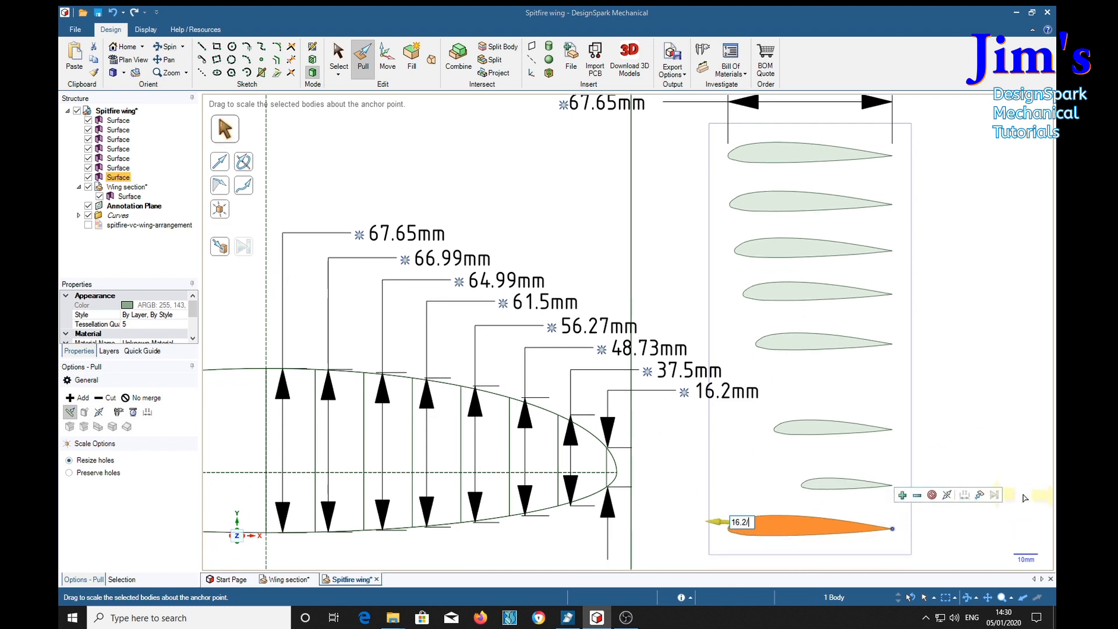
key("Return")
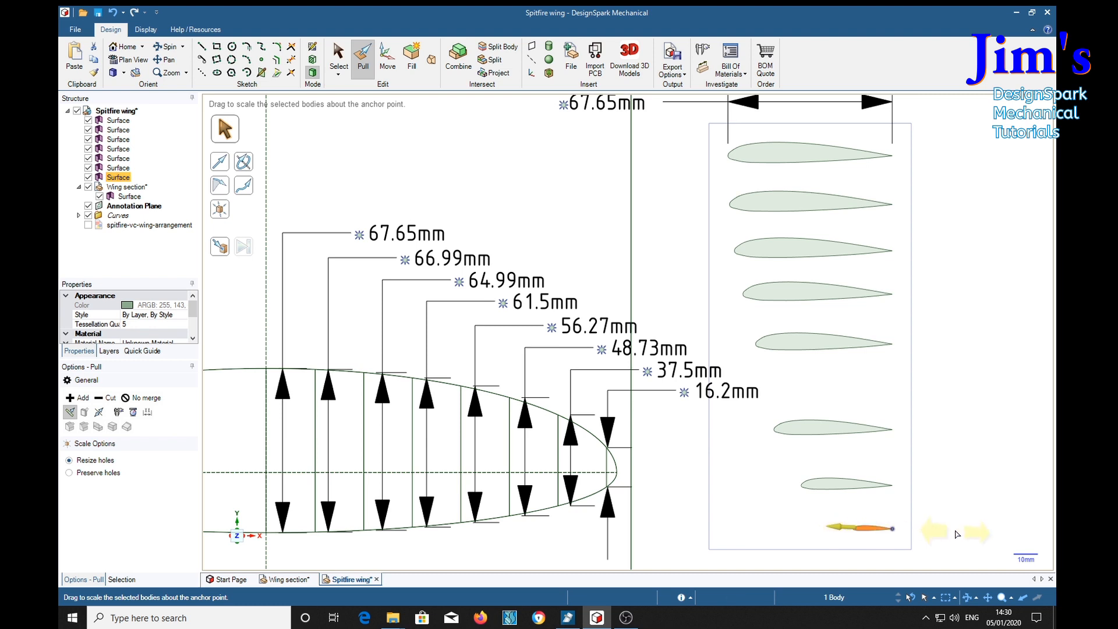
left_click(956, 498)
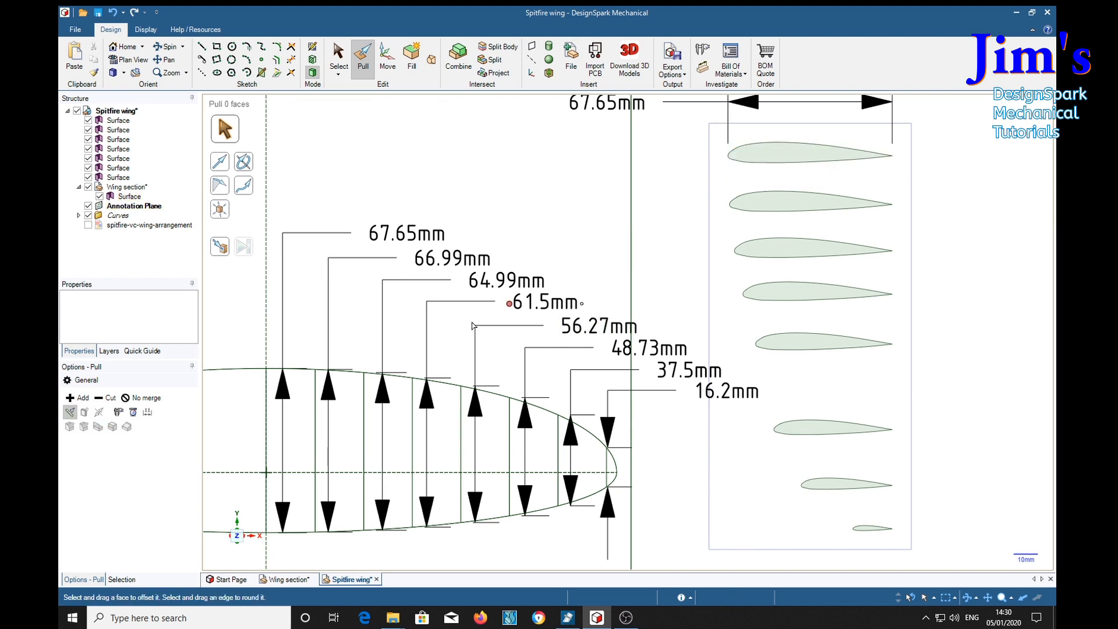
left_click(268, 402)
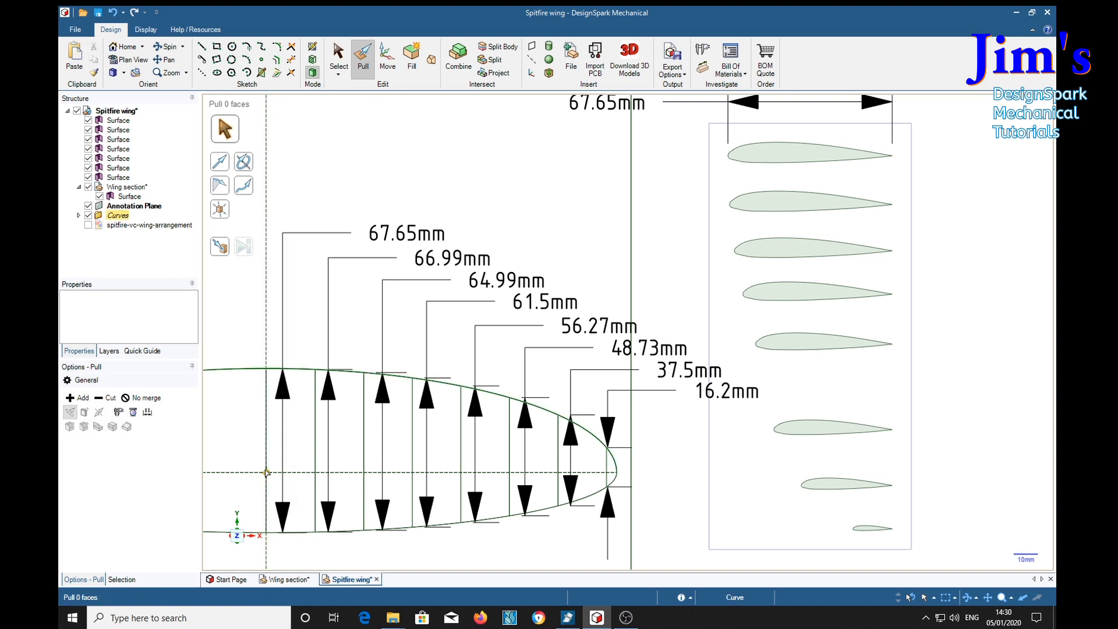